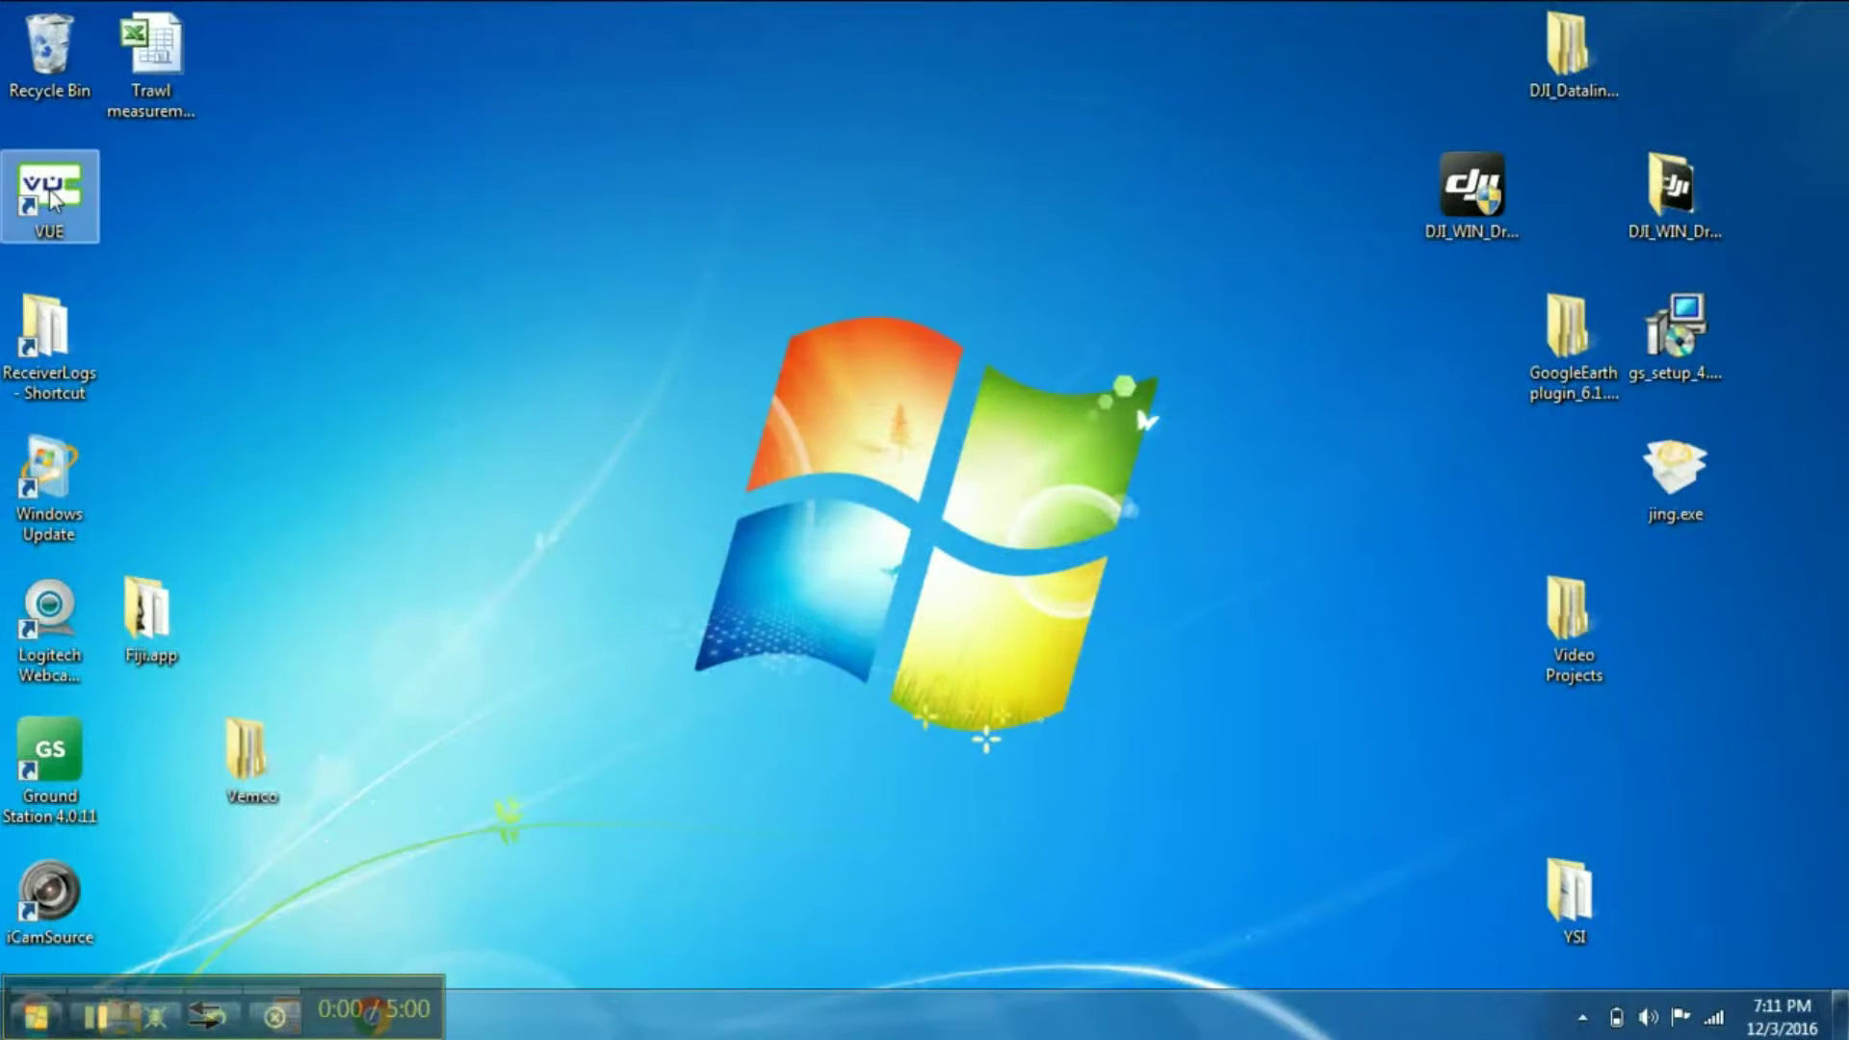
Launch the VUE receiver software from its desktop shortcut
{"action": "left_click", "coordinate": [50, 193]}
{"action": "double_click", "coordinate": [50, 192]}
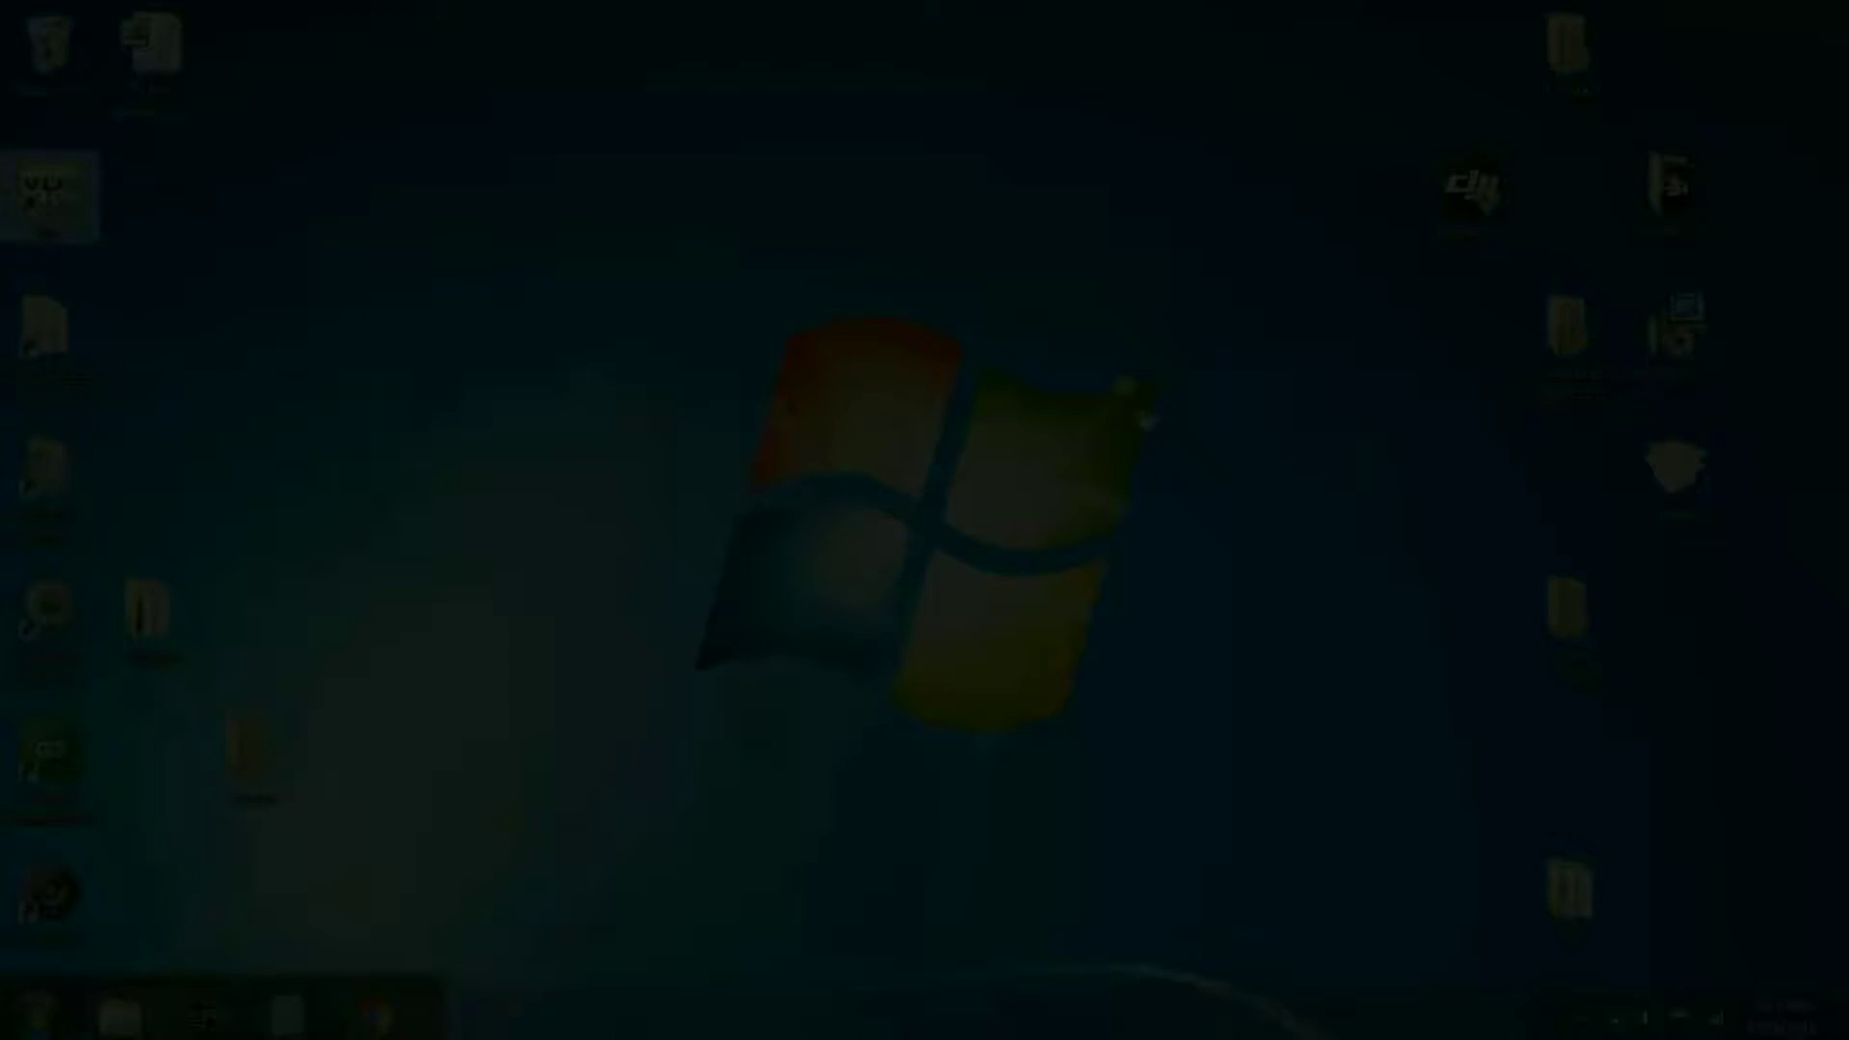
{"action": "key", "text": "Return"}
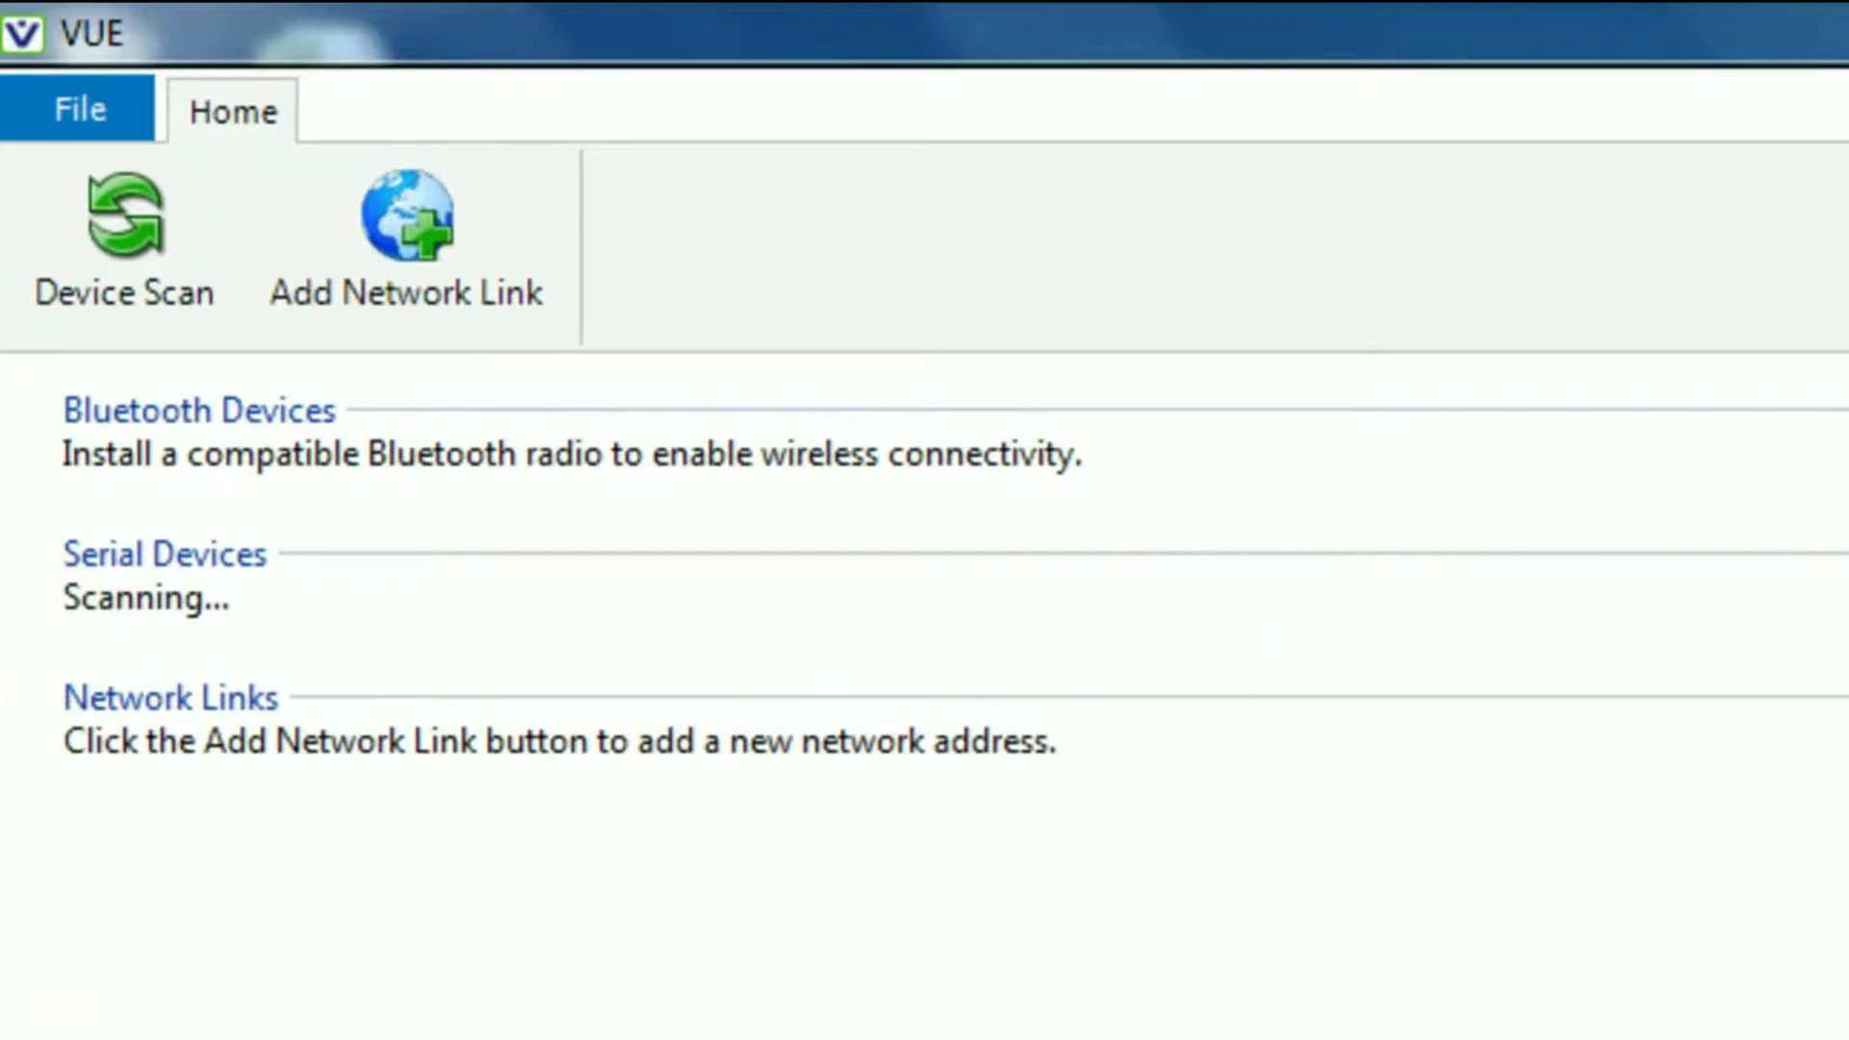
{"action": "key", "text": "alt+f"}
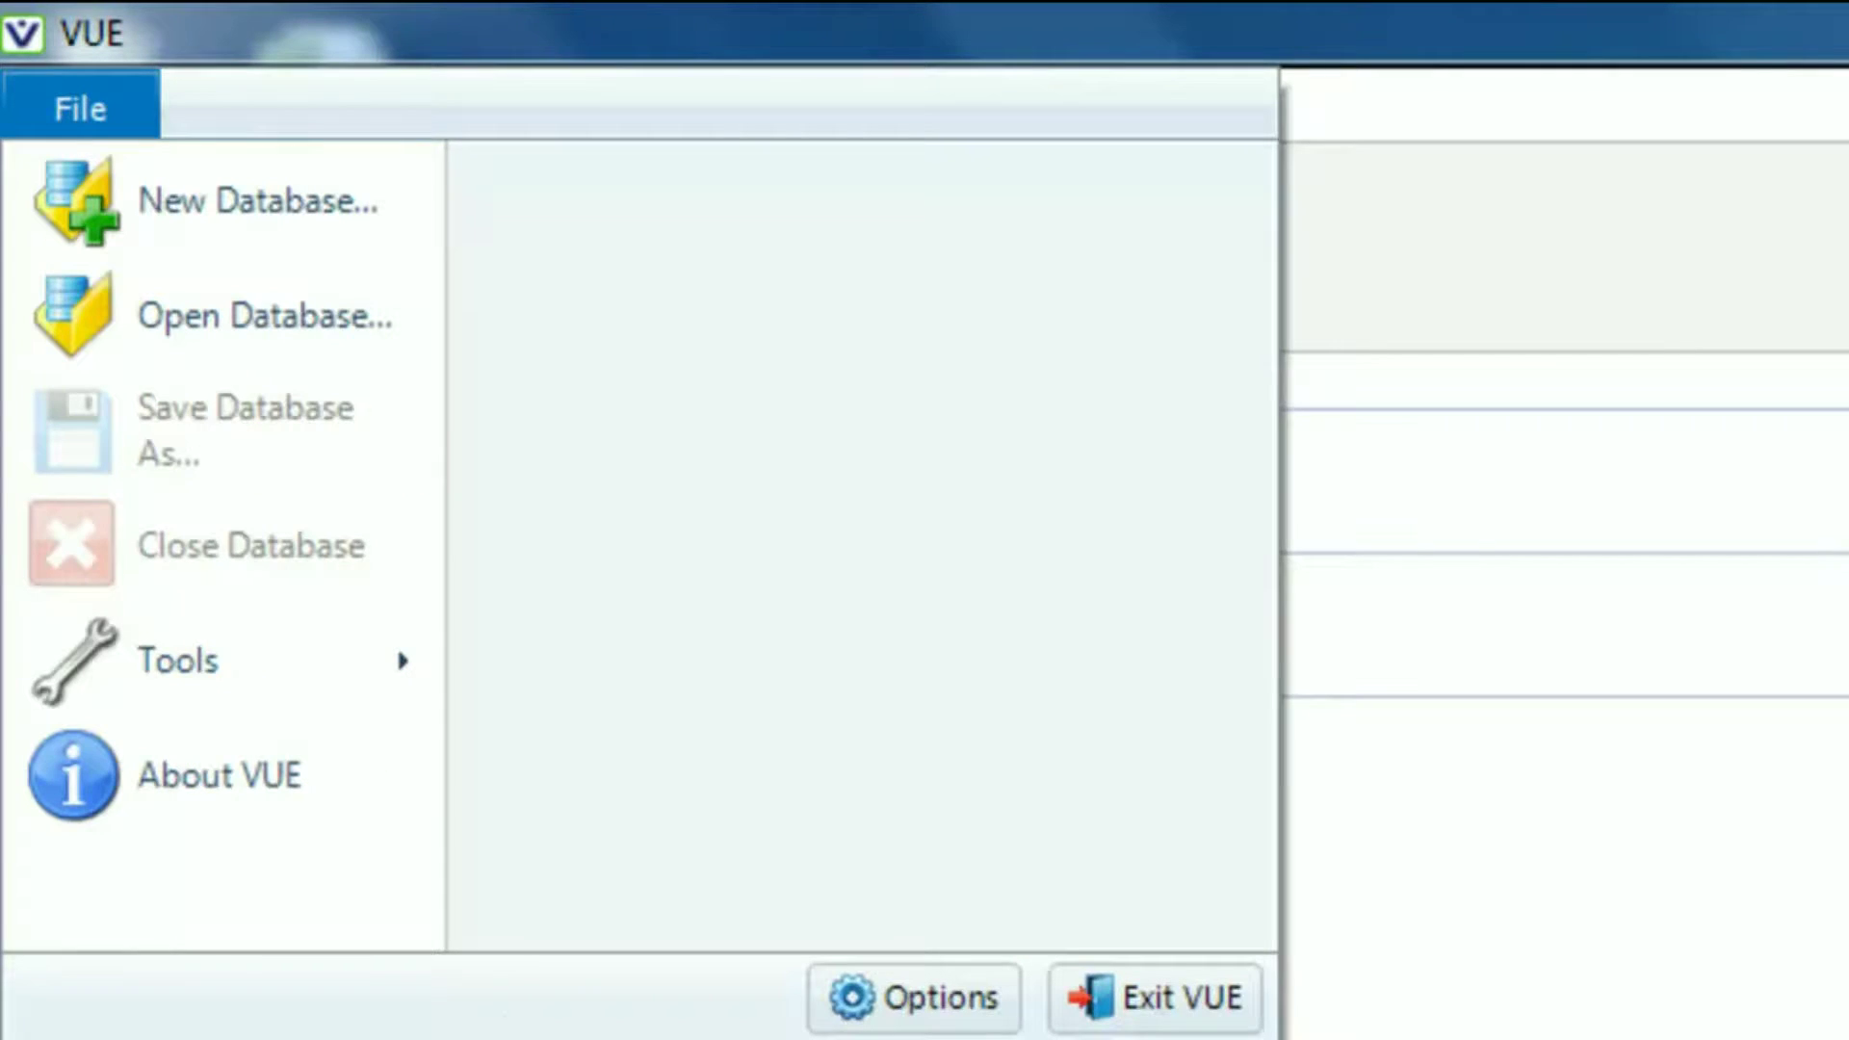
{"action": "left_click", "coordinate": [870, 992]}
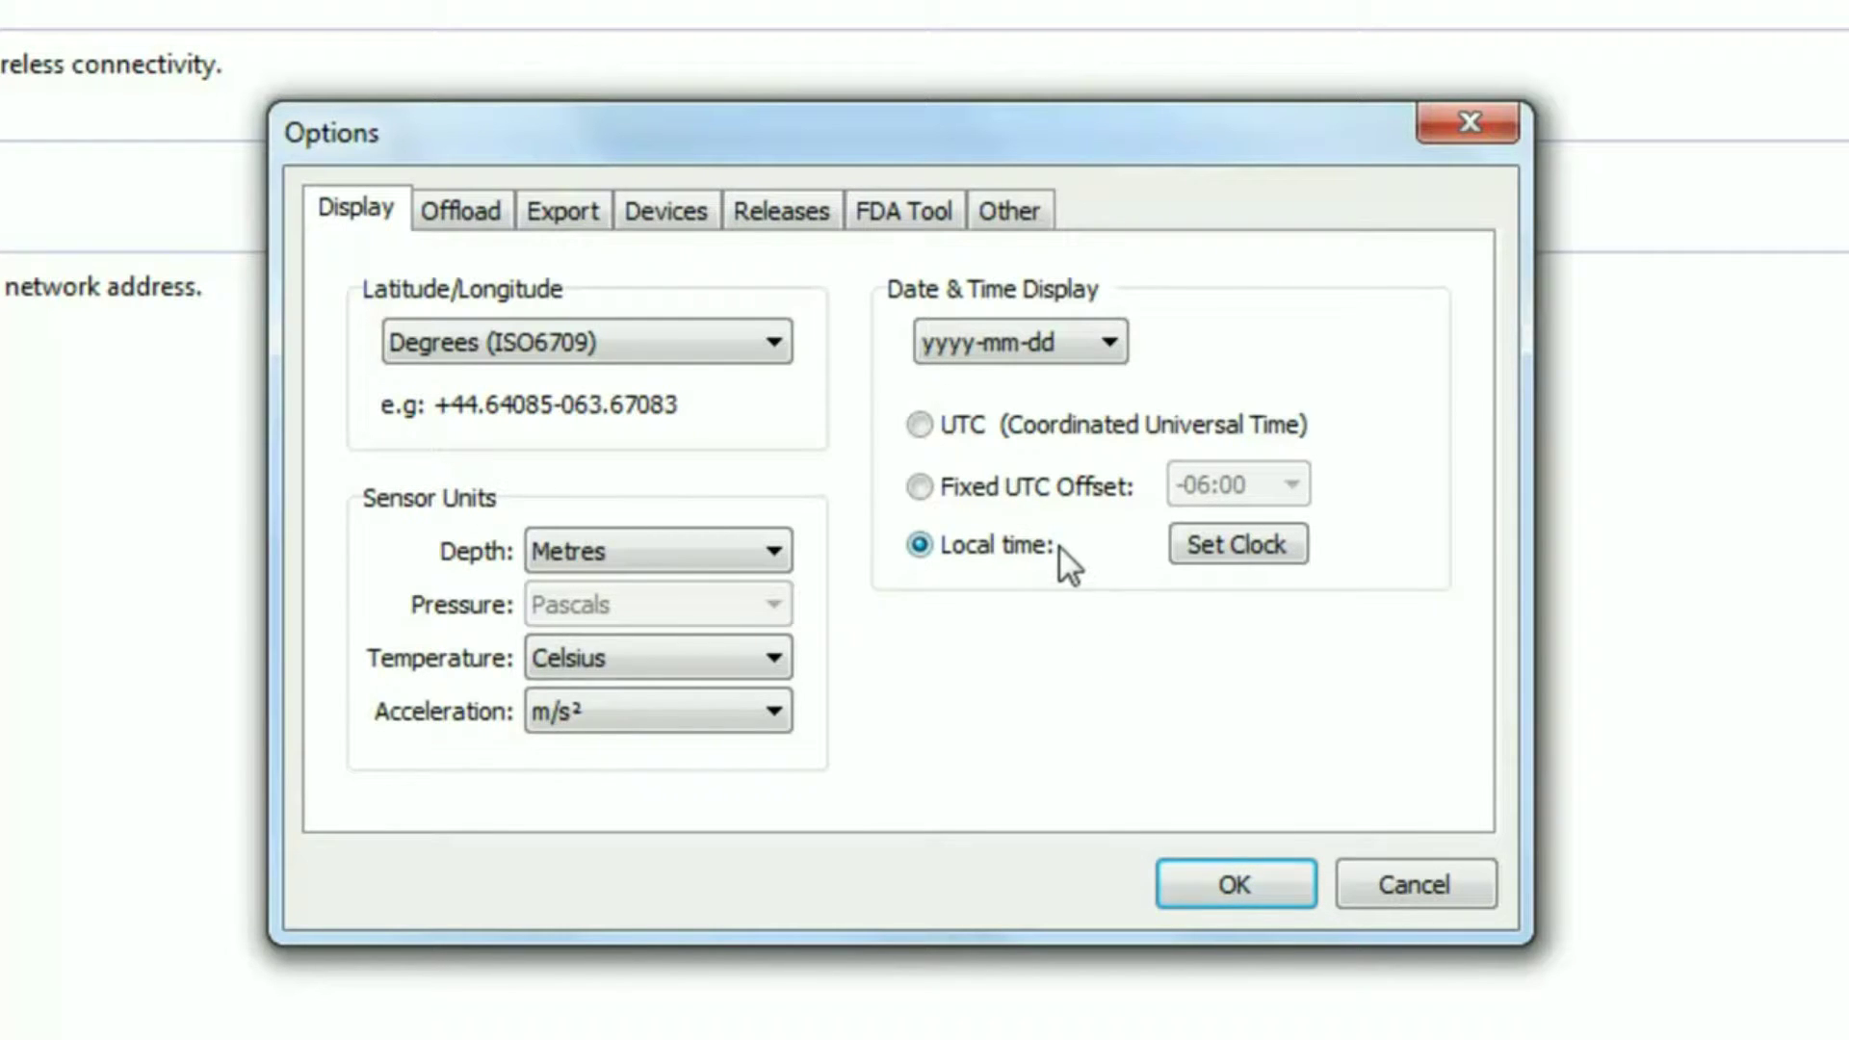
{"action": "left_click", "coordinate": [452, 216]}
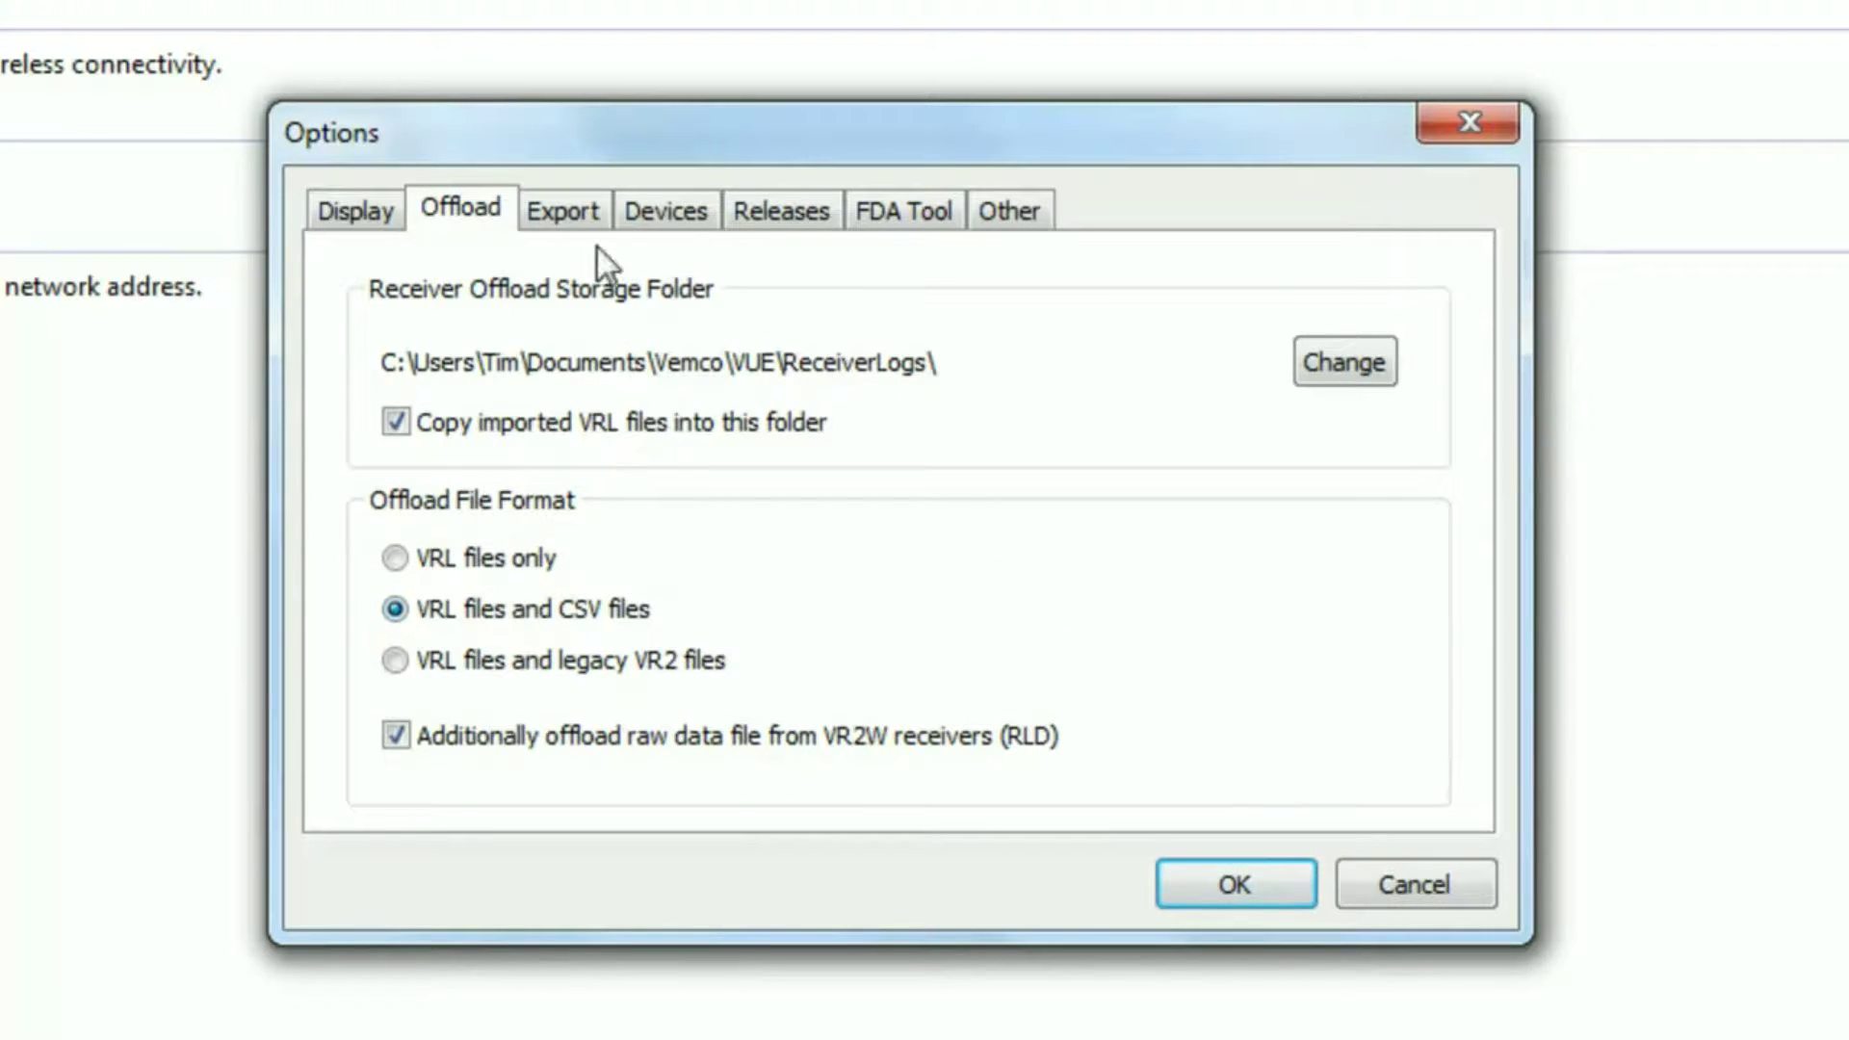
{"action": "left_click", "coordinate": [578, 202]}
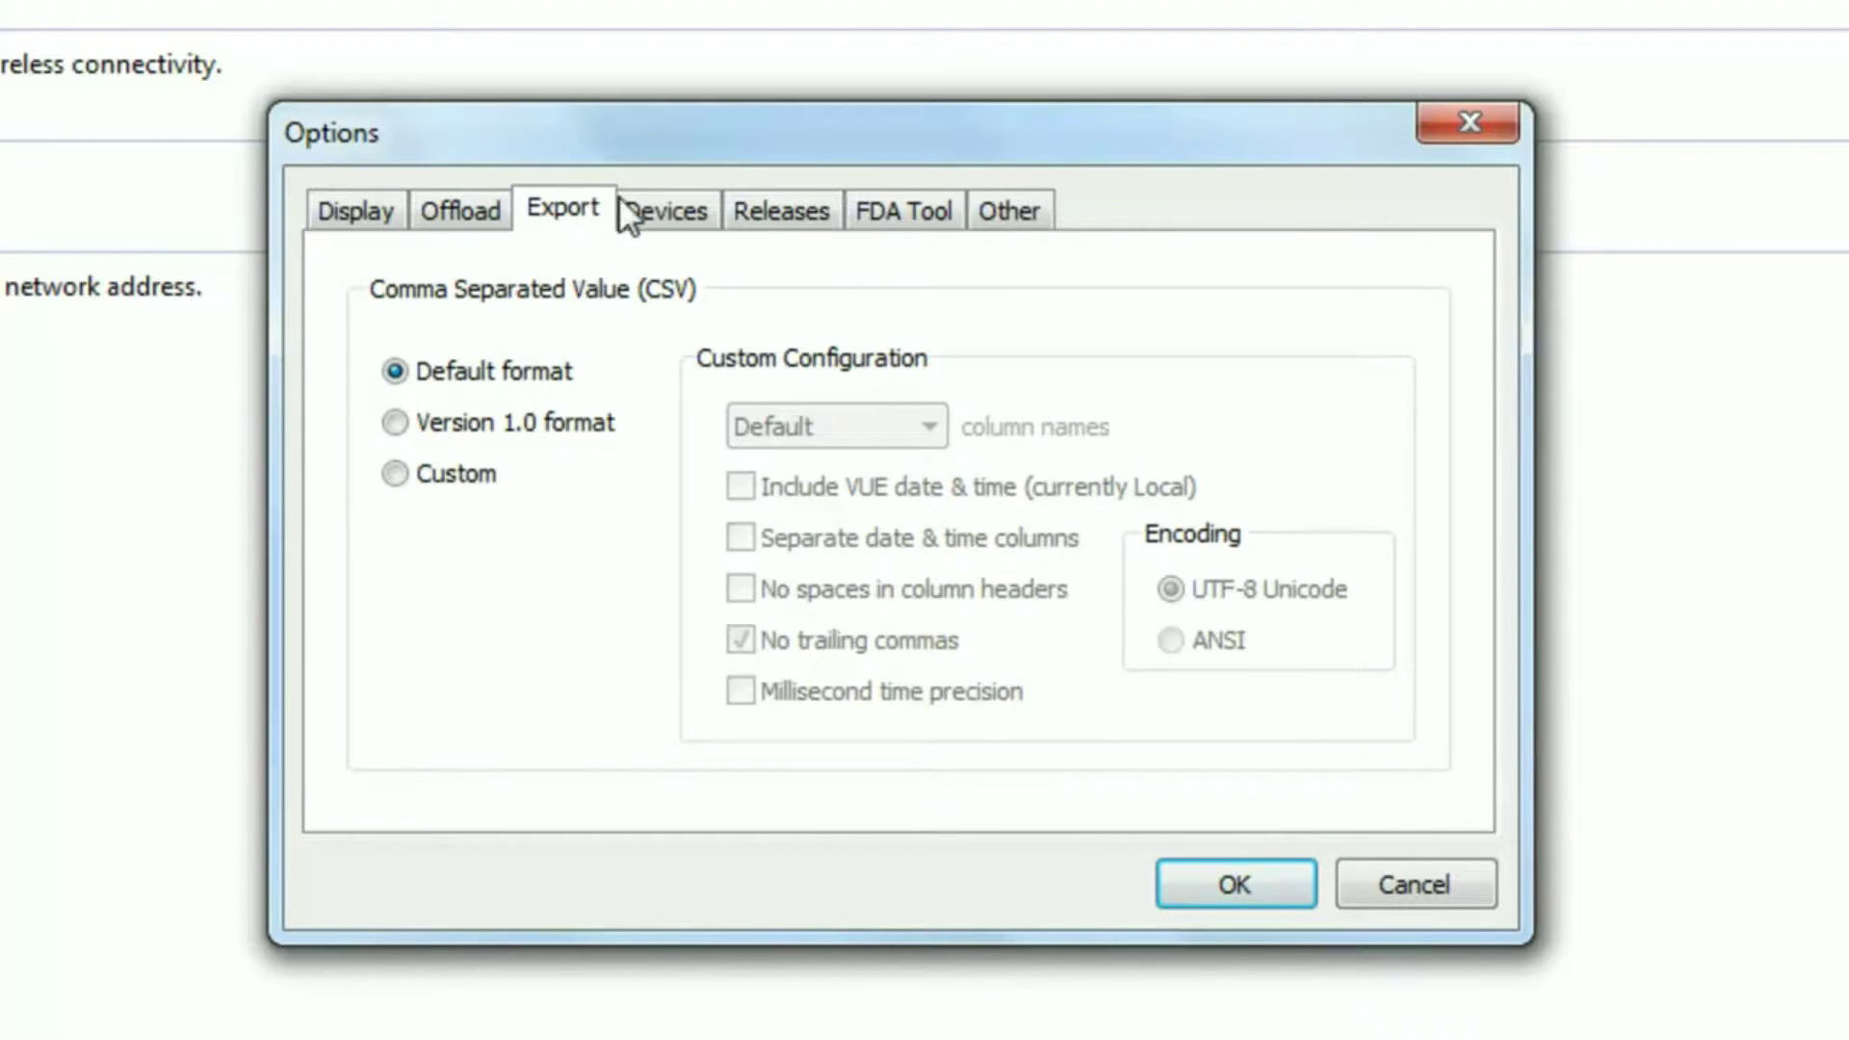
{"action": "left_click", "coordinate": [653, 207]}
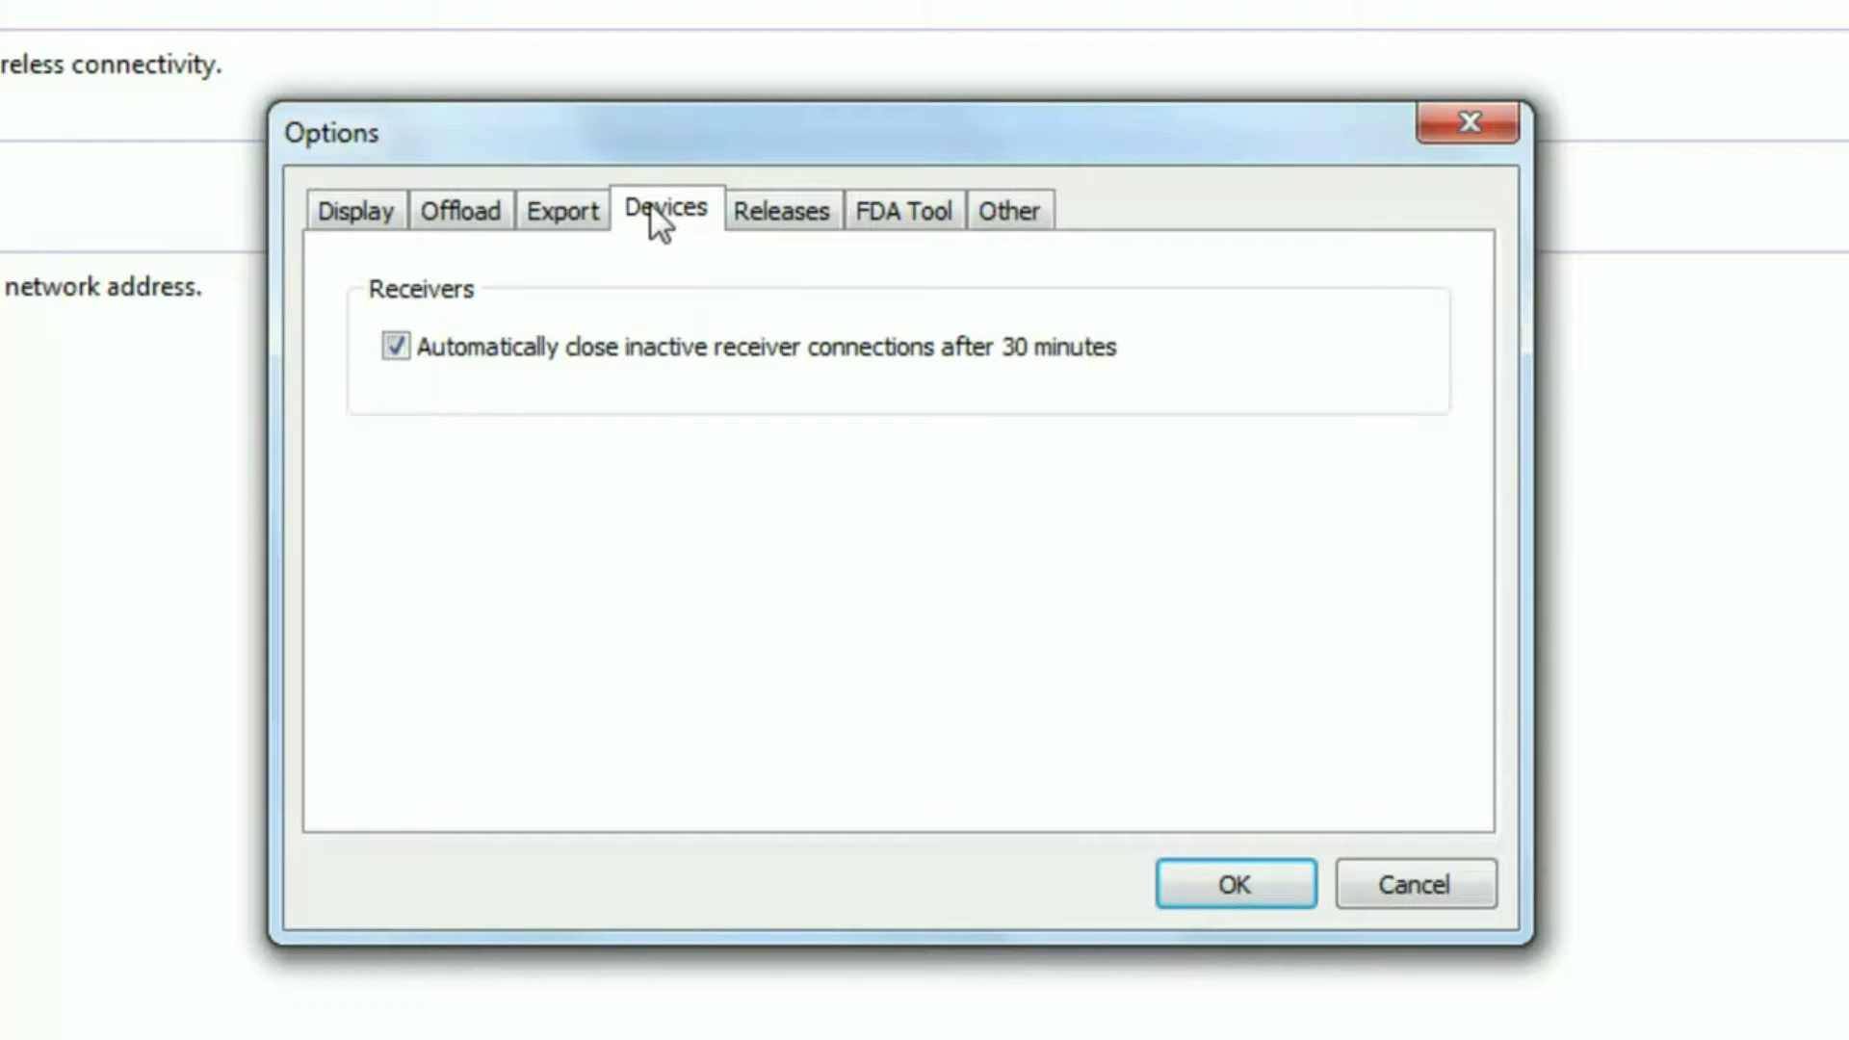
{"action": "left_click", "coordinate": [784, 220]}
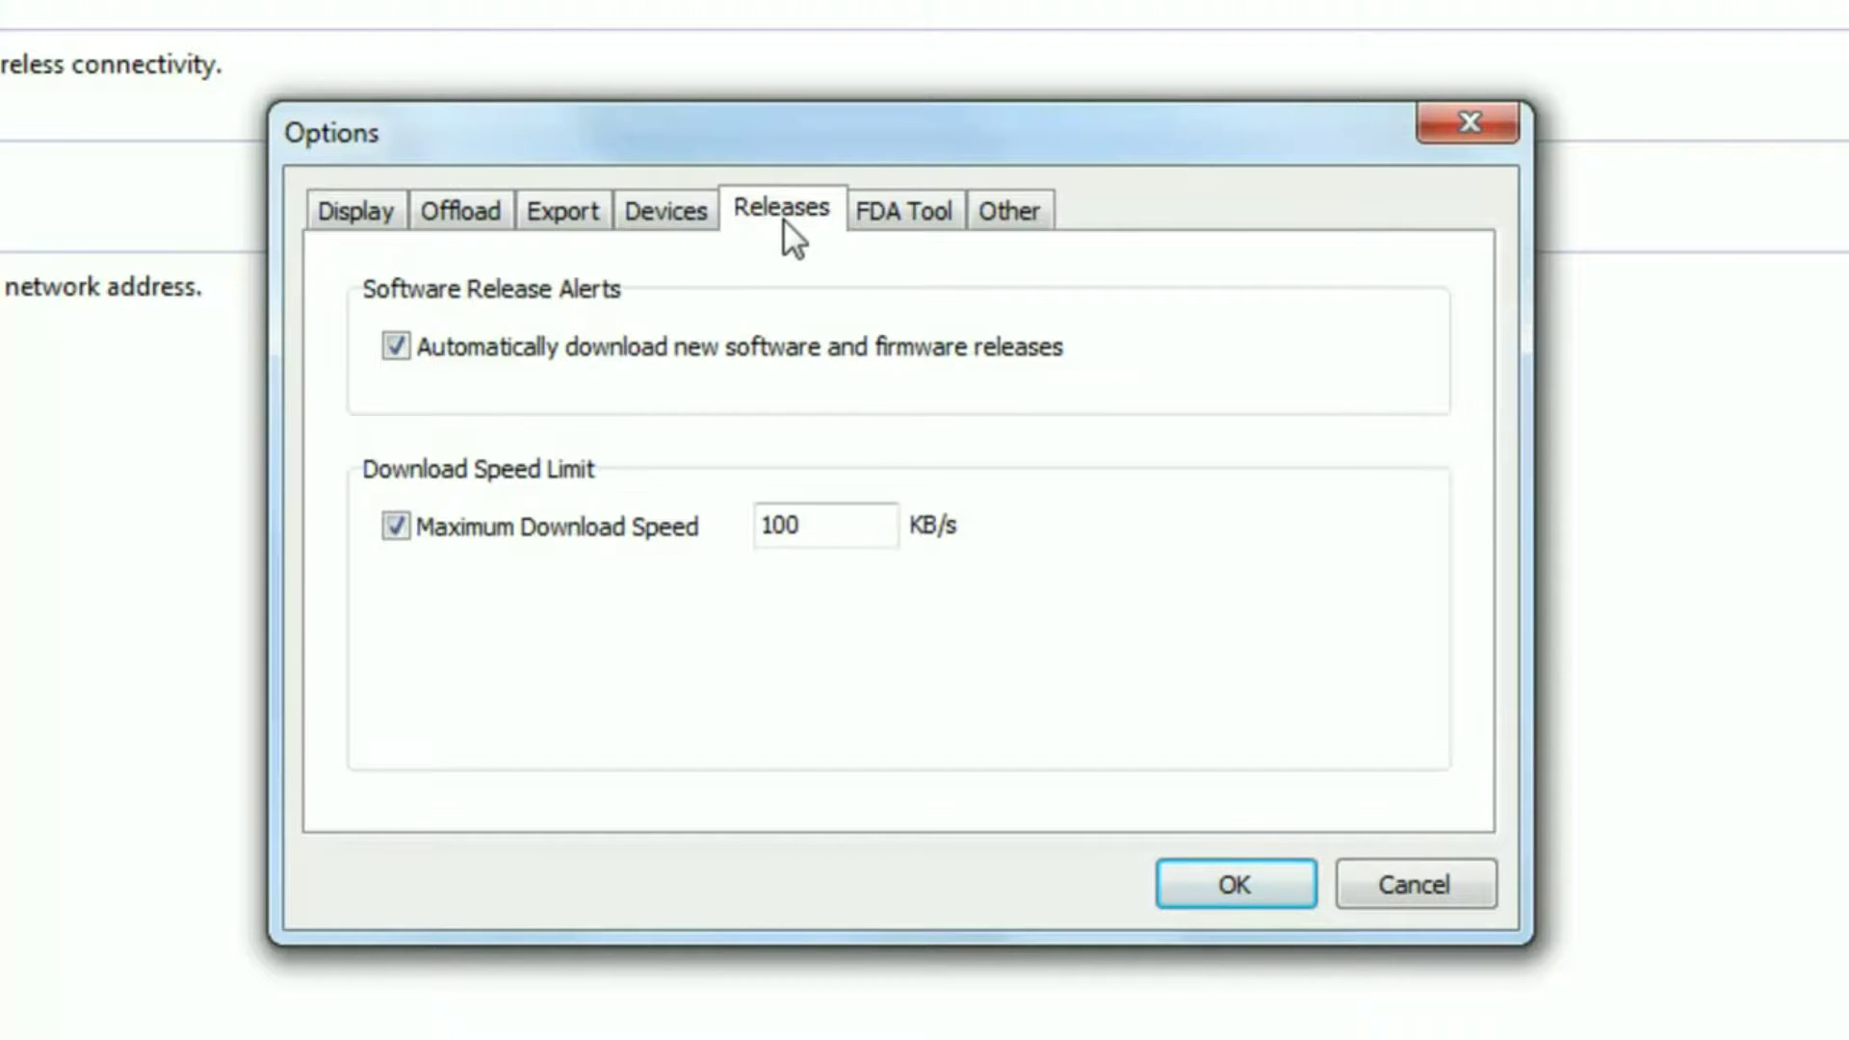
{"action": "left_click", "coordinate": [896, 216]}
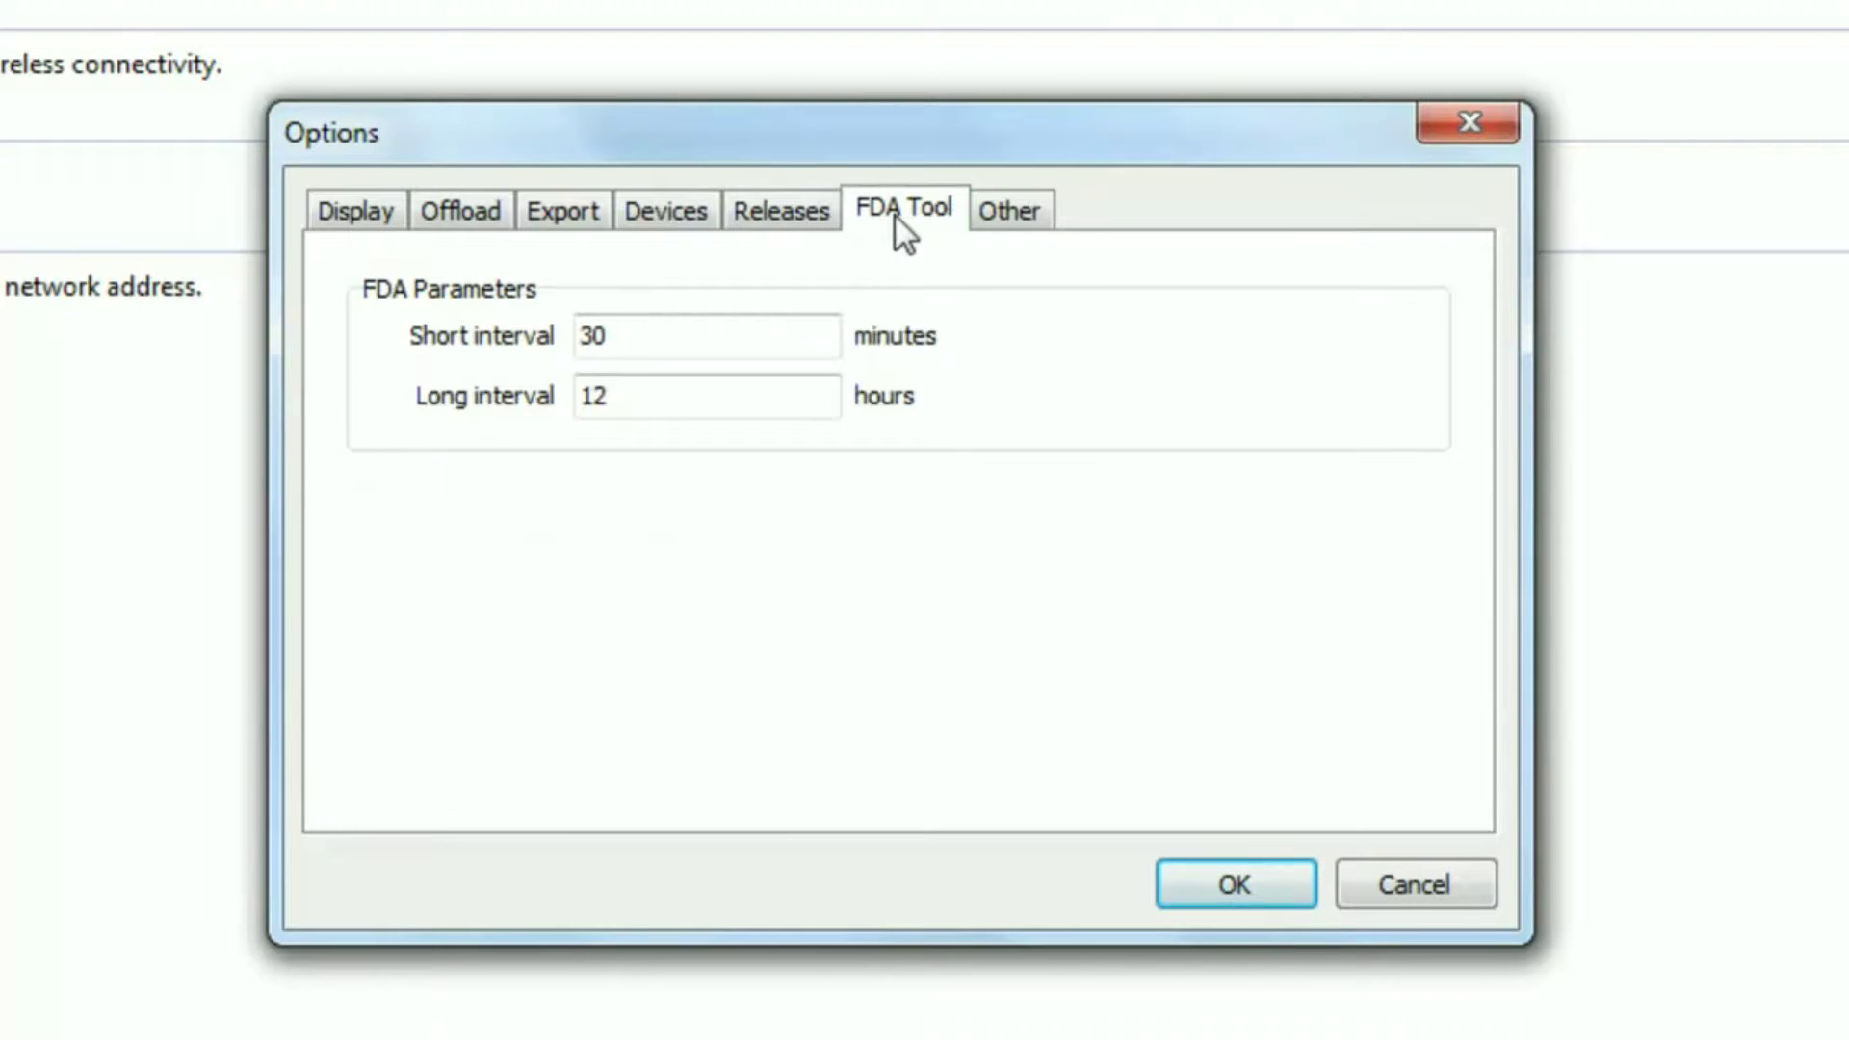
{"action": "left_click", "coordinate": [1013, 217]}
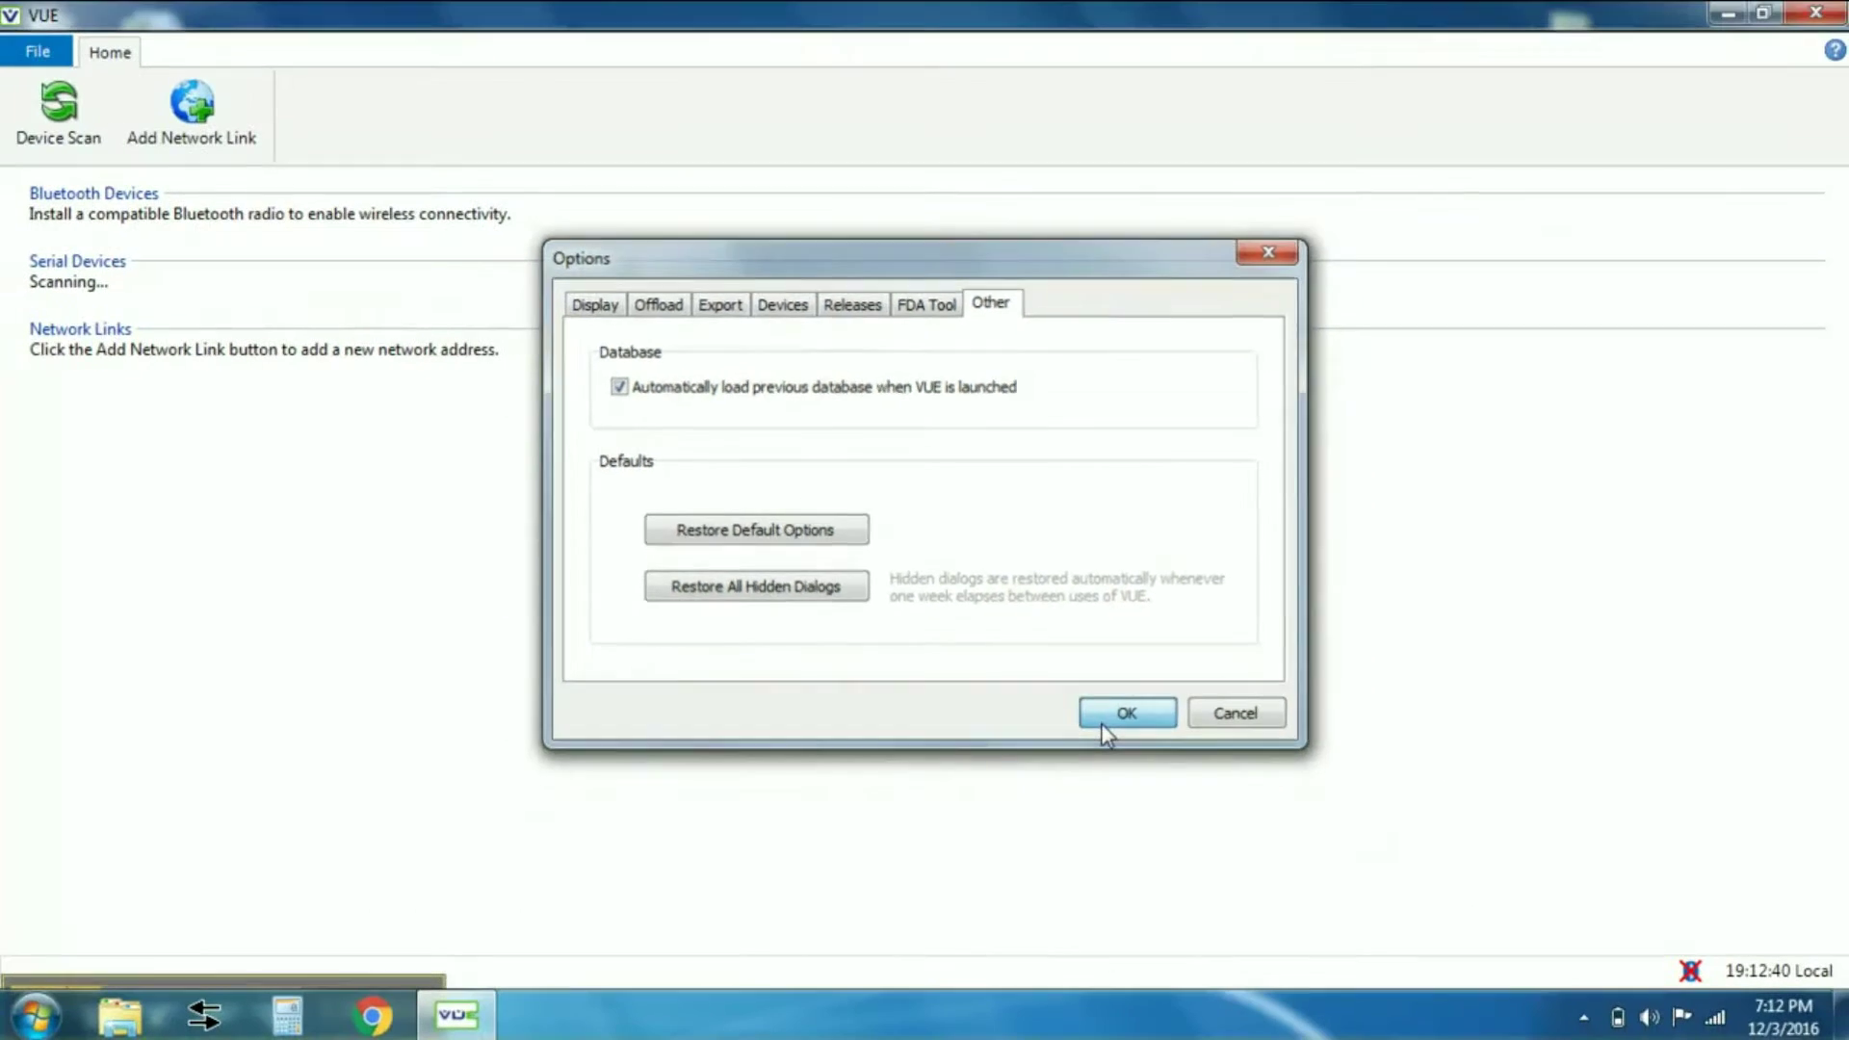
{"action": "left_click", "coordinate": [1103, 722]}
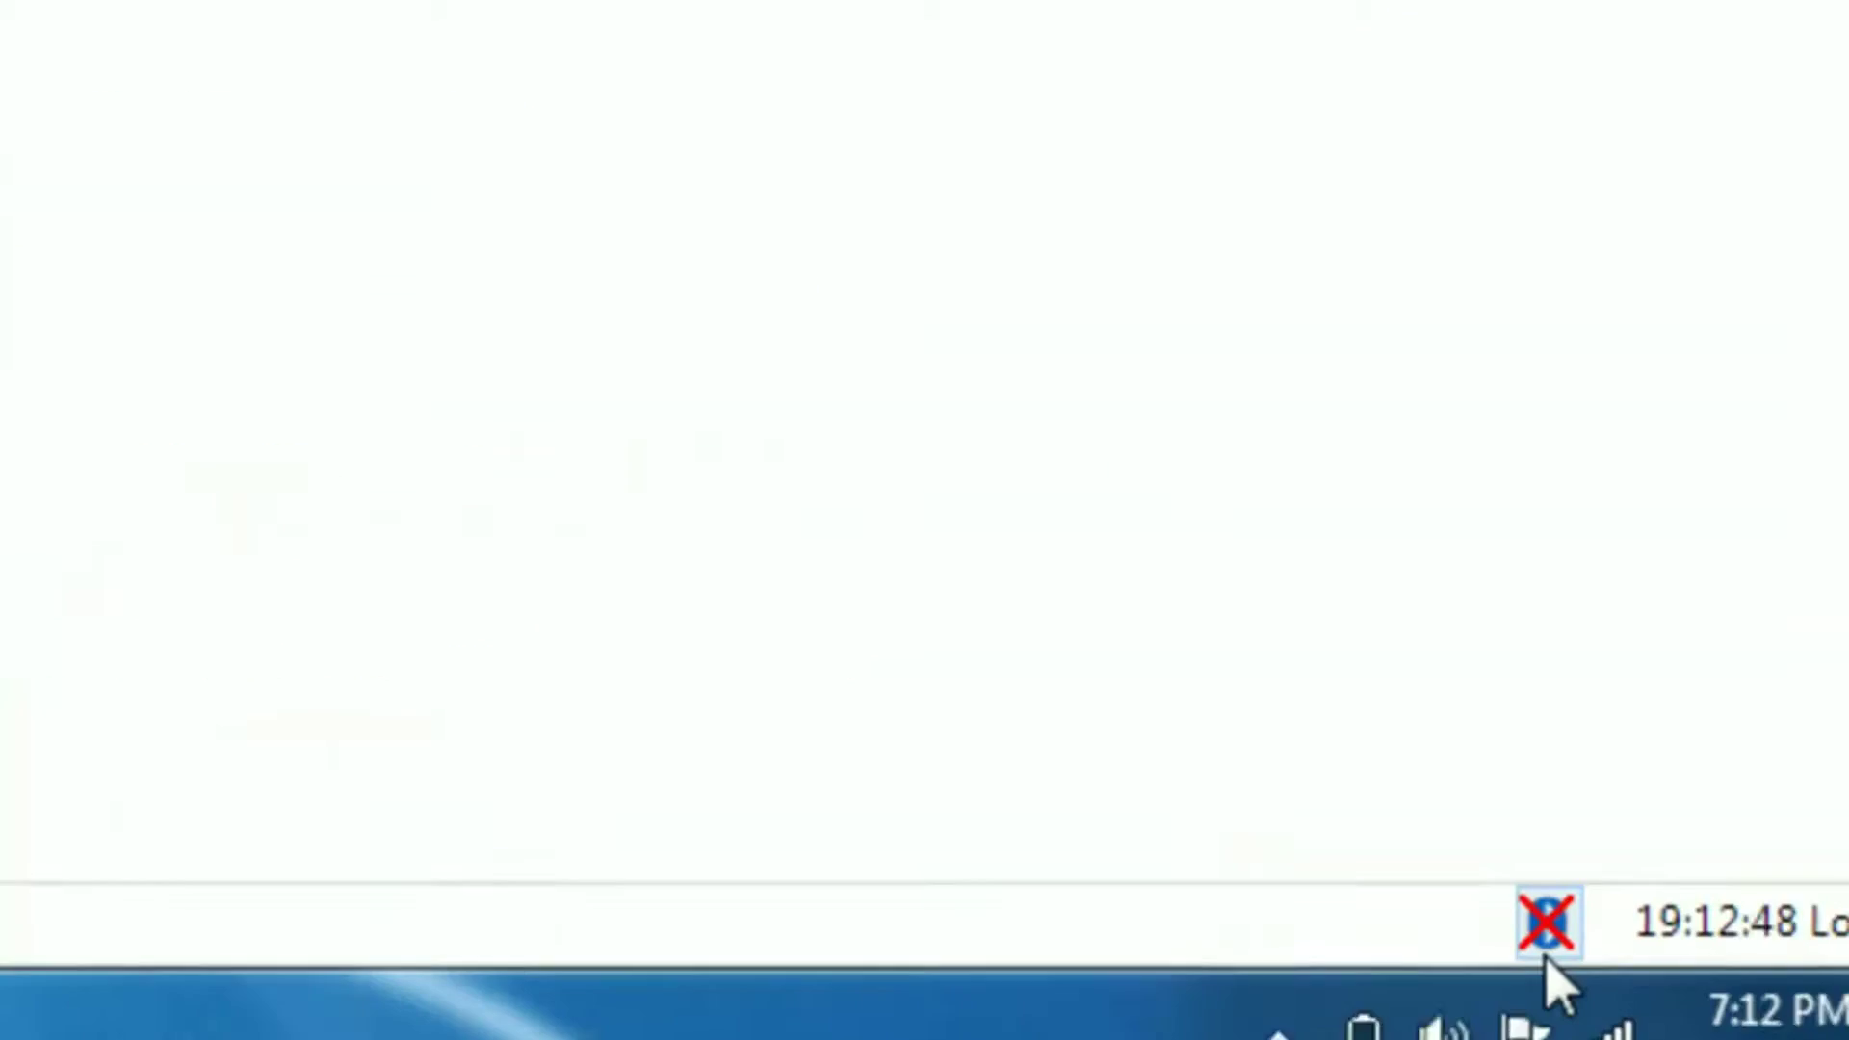
{"action": "mouse_move", "coordinate": [1452, 927]}
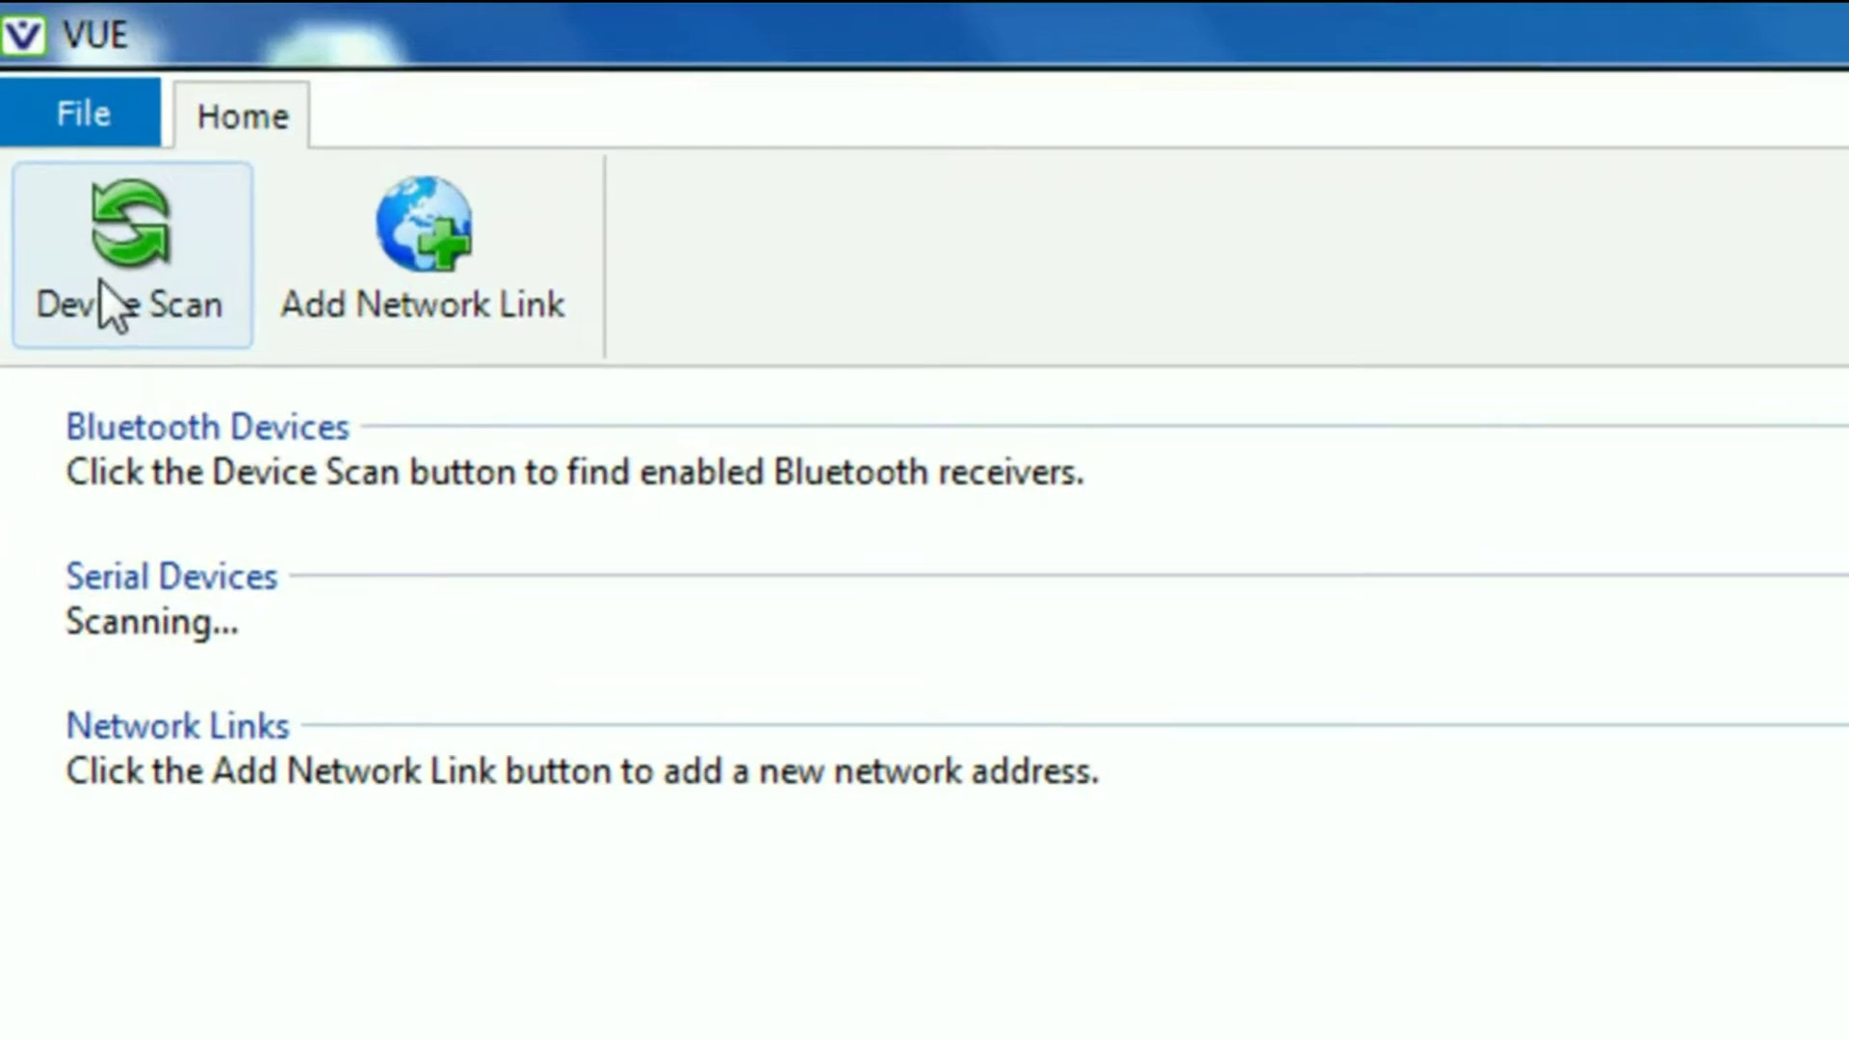
Run a Bluetooth device scan to find receiver VR2W-130681
{"action": "left_click", "coordinate": [100, 280]}
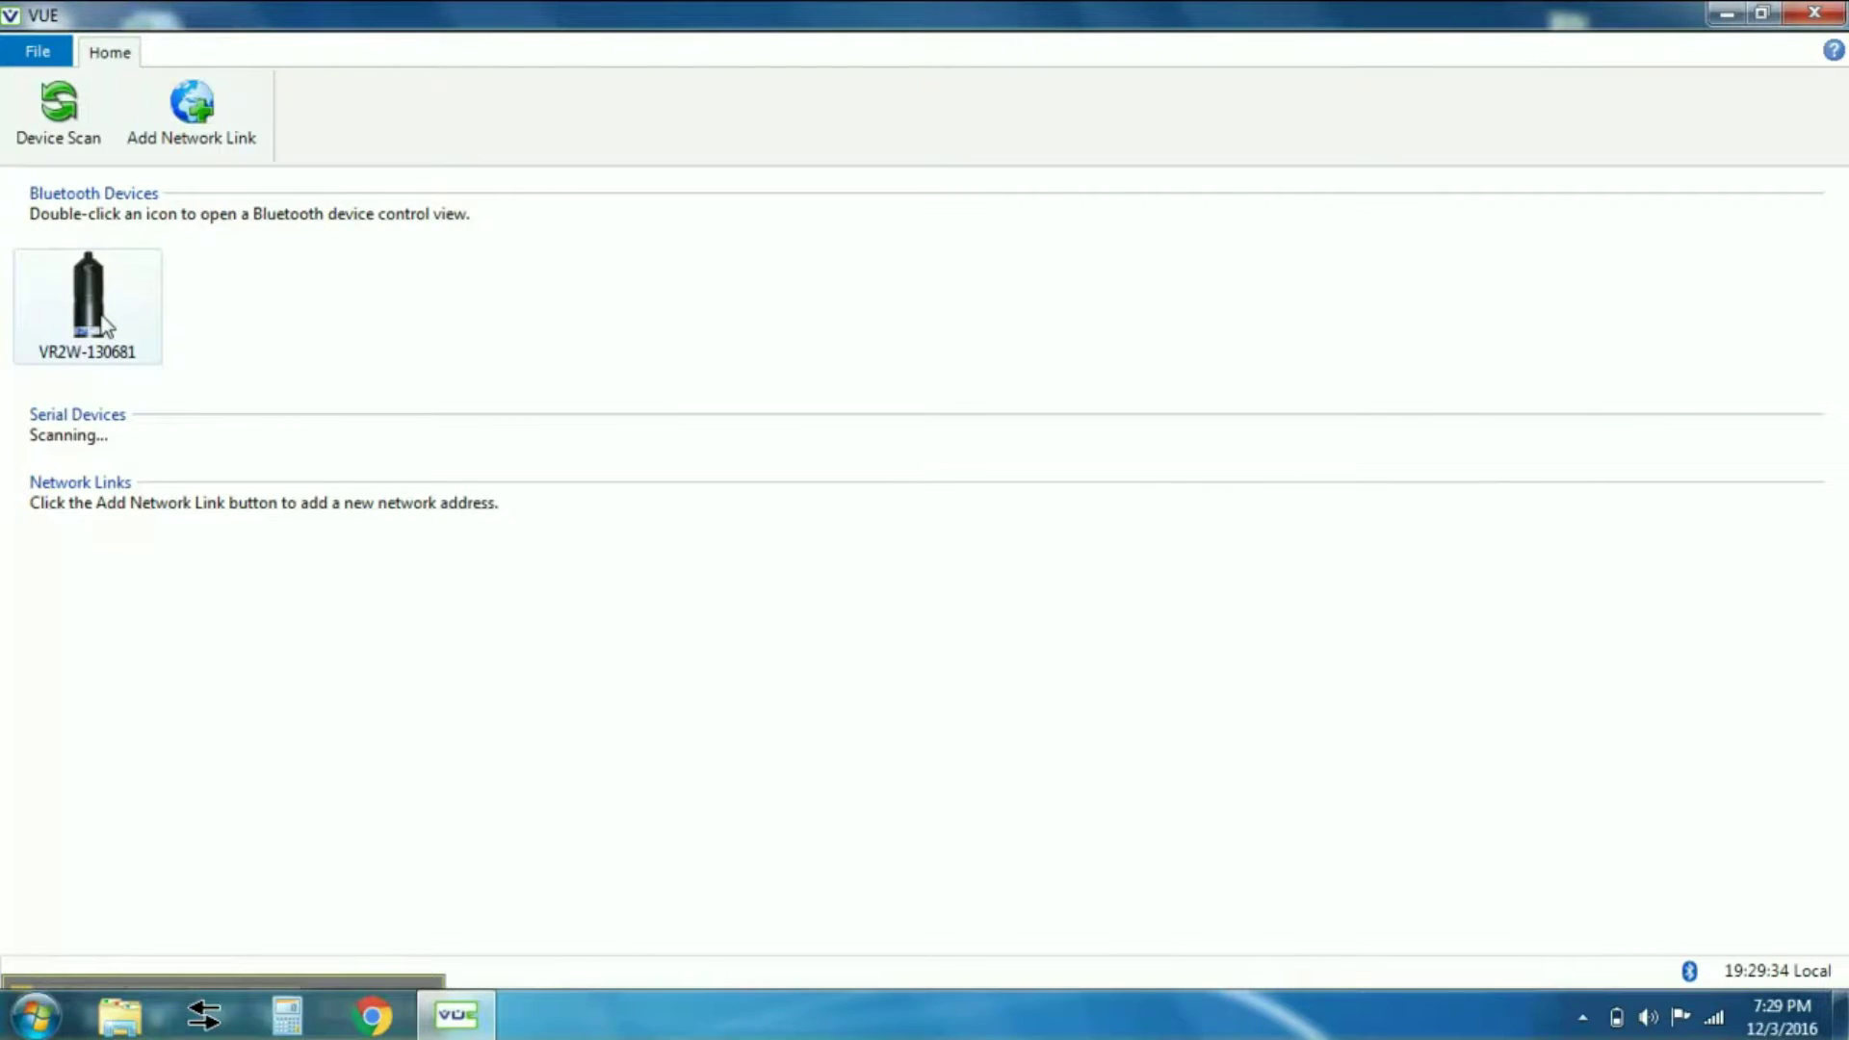
Open the control view for Bluetooth receiver VR2W-130681
{"action": "double_click", "coordinate": [89, 299]}
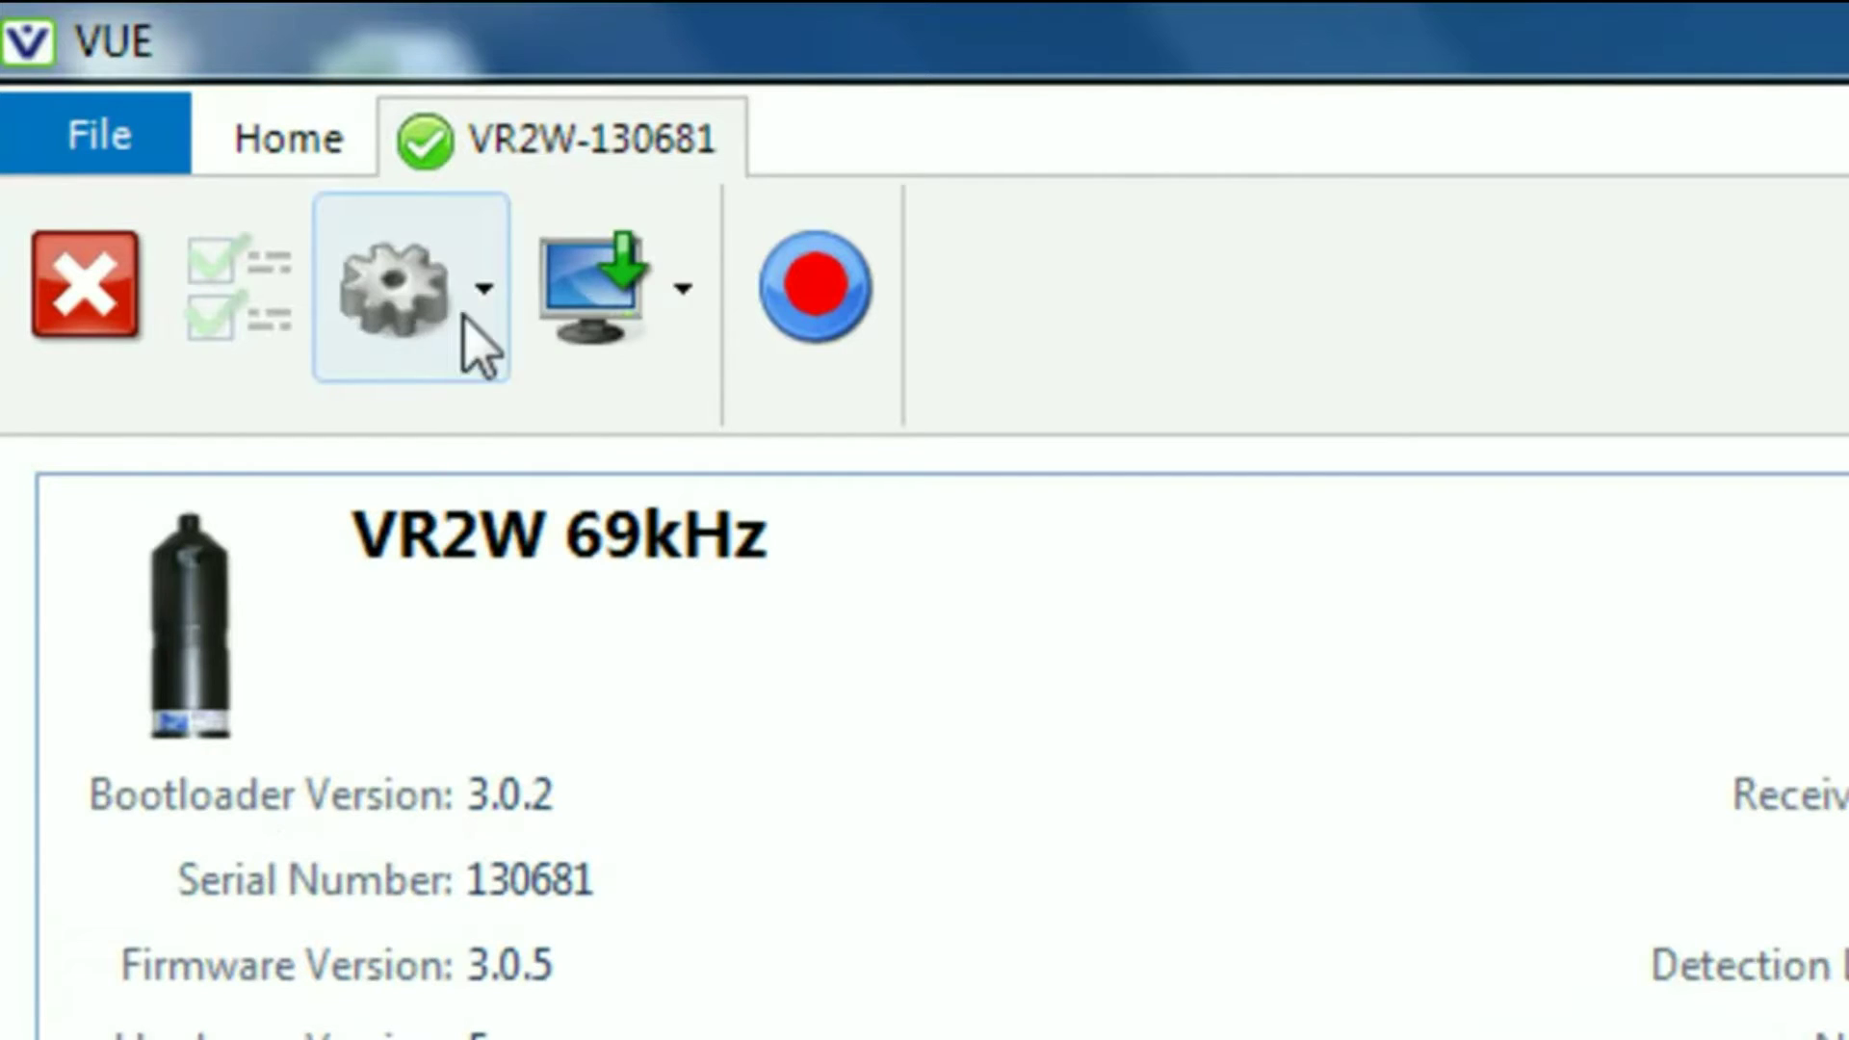
Offload all data from VR2W-130681, confirming the PC time warning and the success message
{"action": "left_click", "coordinate": [657, 277]}
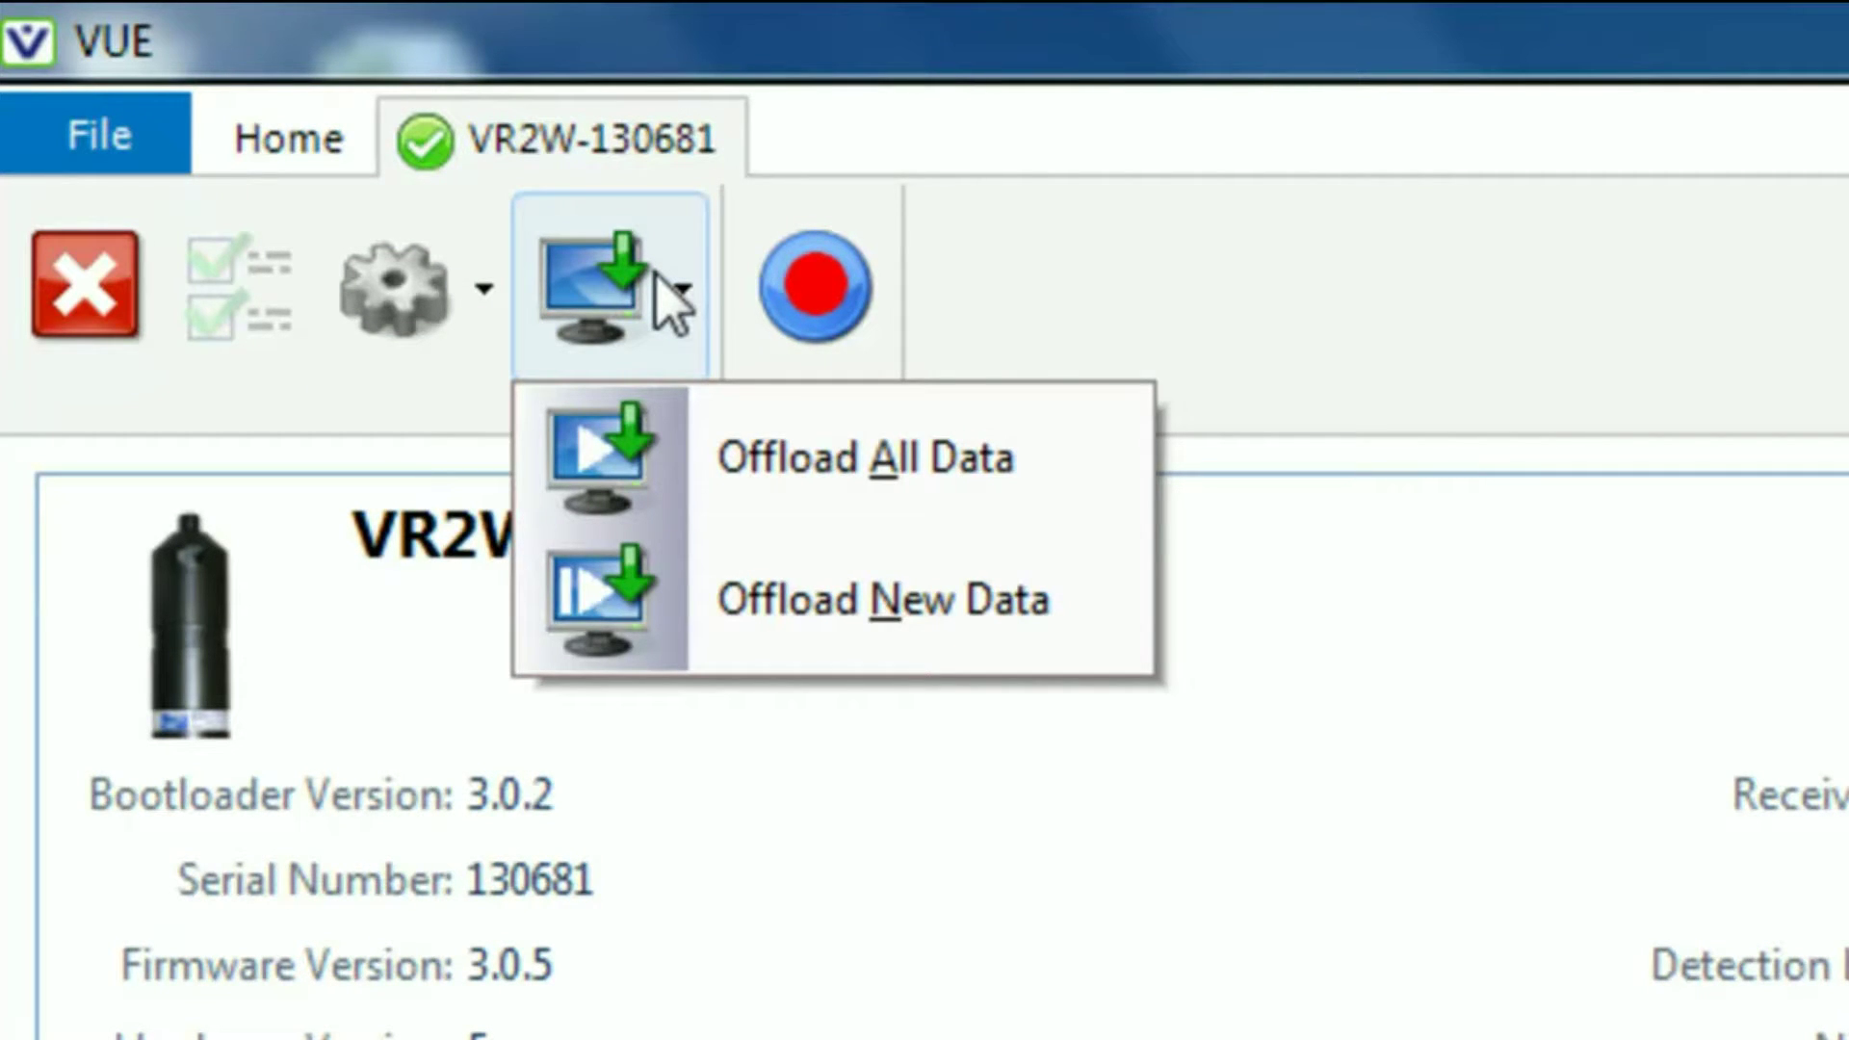
{"action": "left_click", "coordinate": [827, 481]}
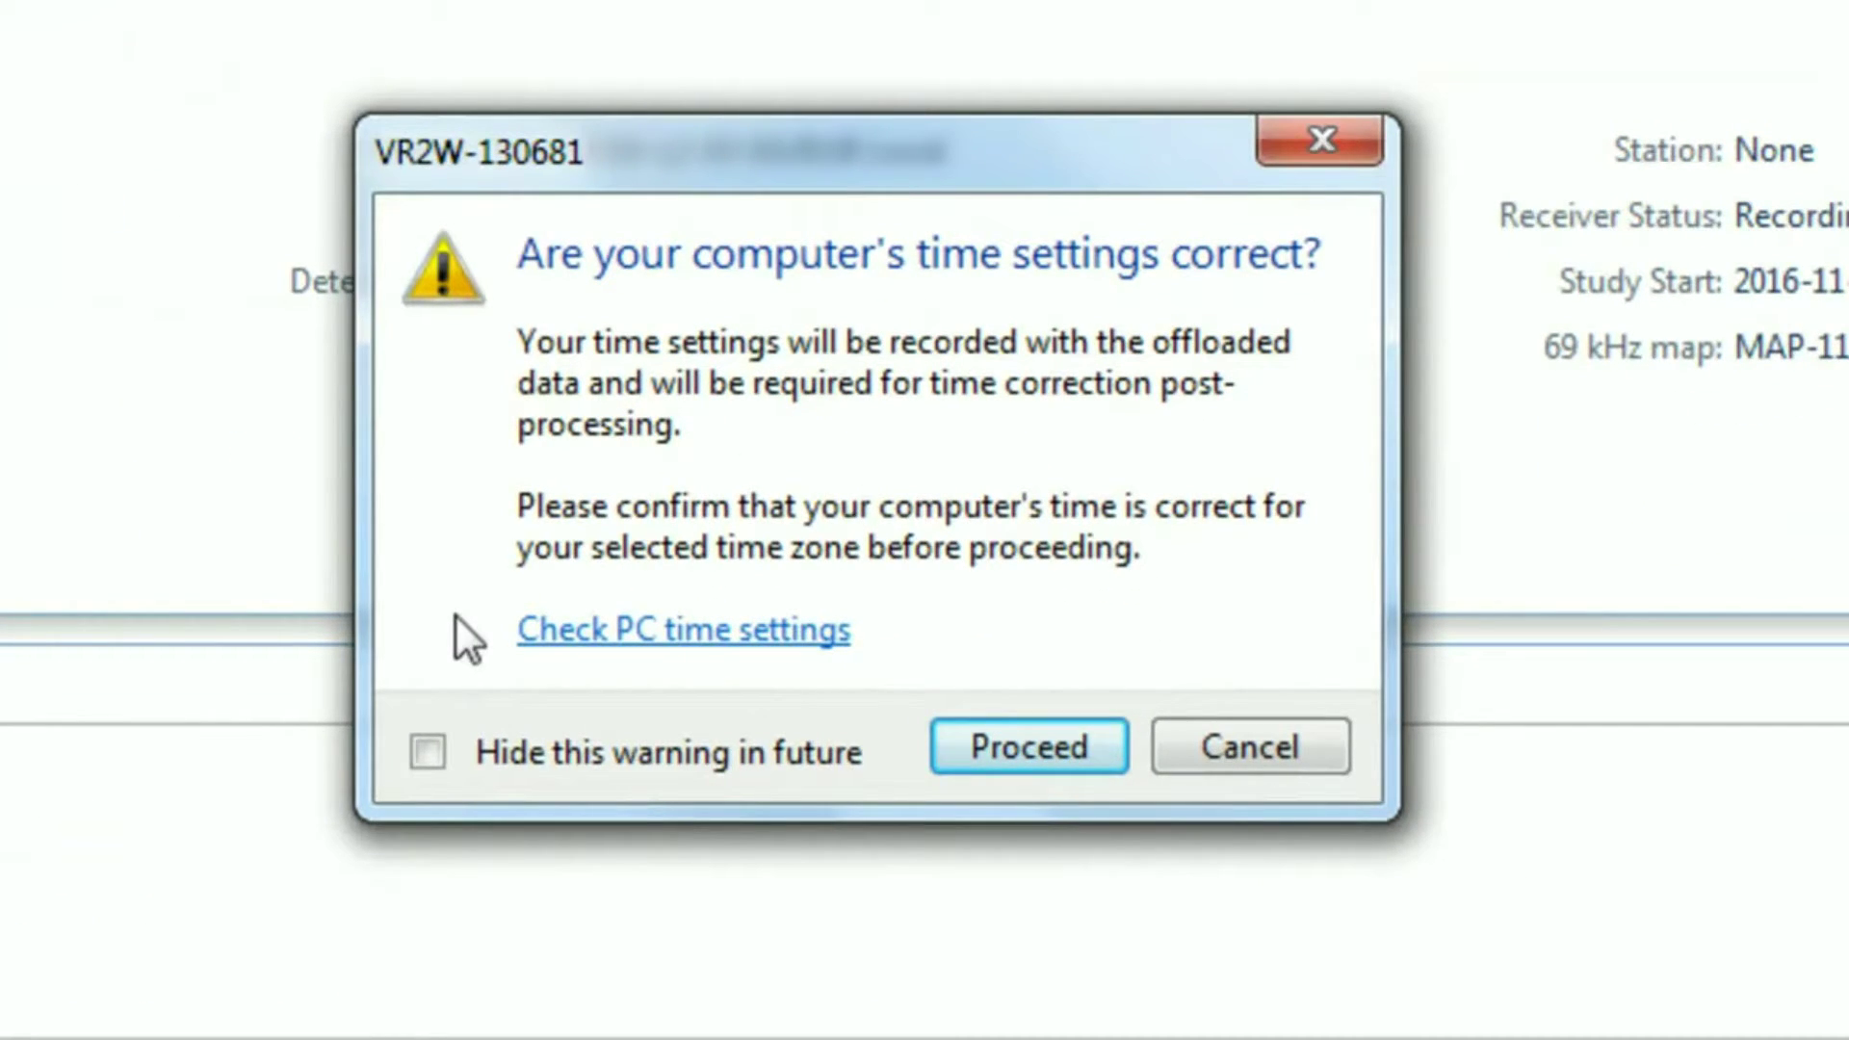
{"action": "left_click", "coordinate": [1001, 733]}
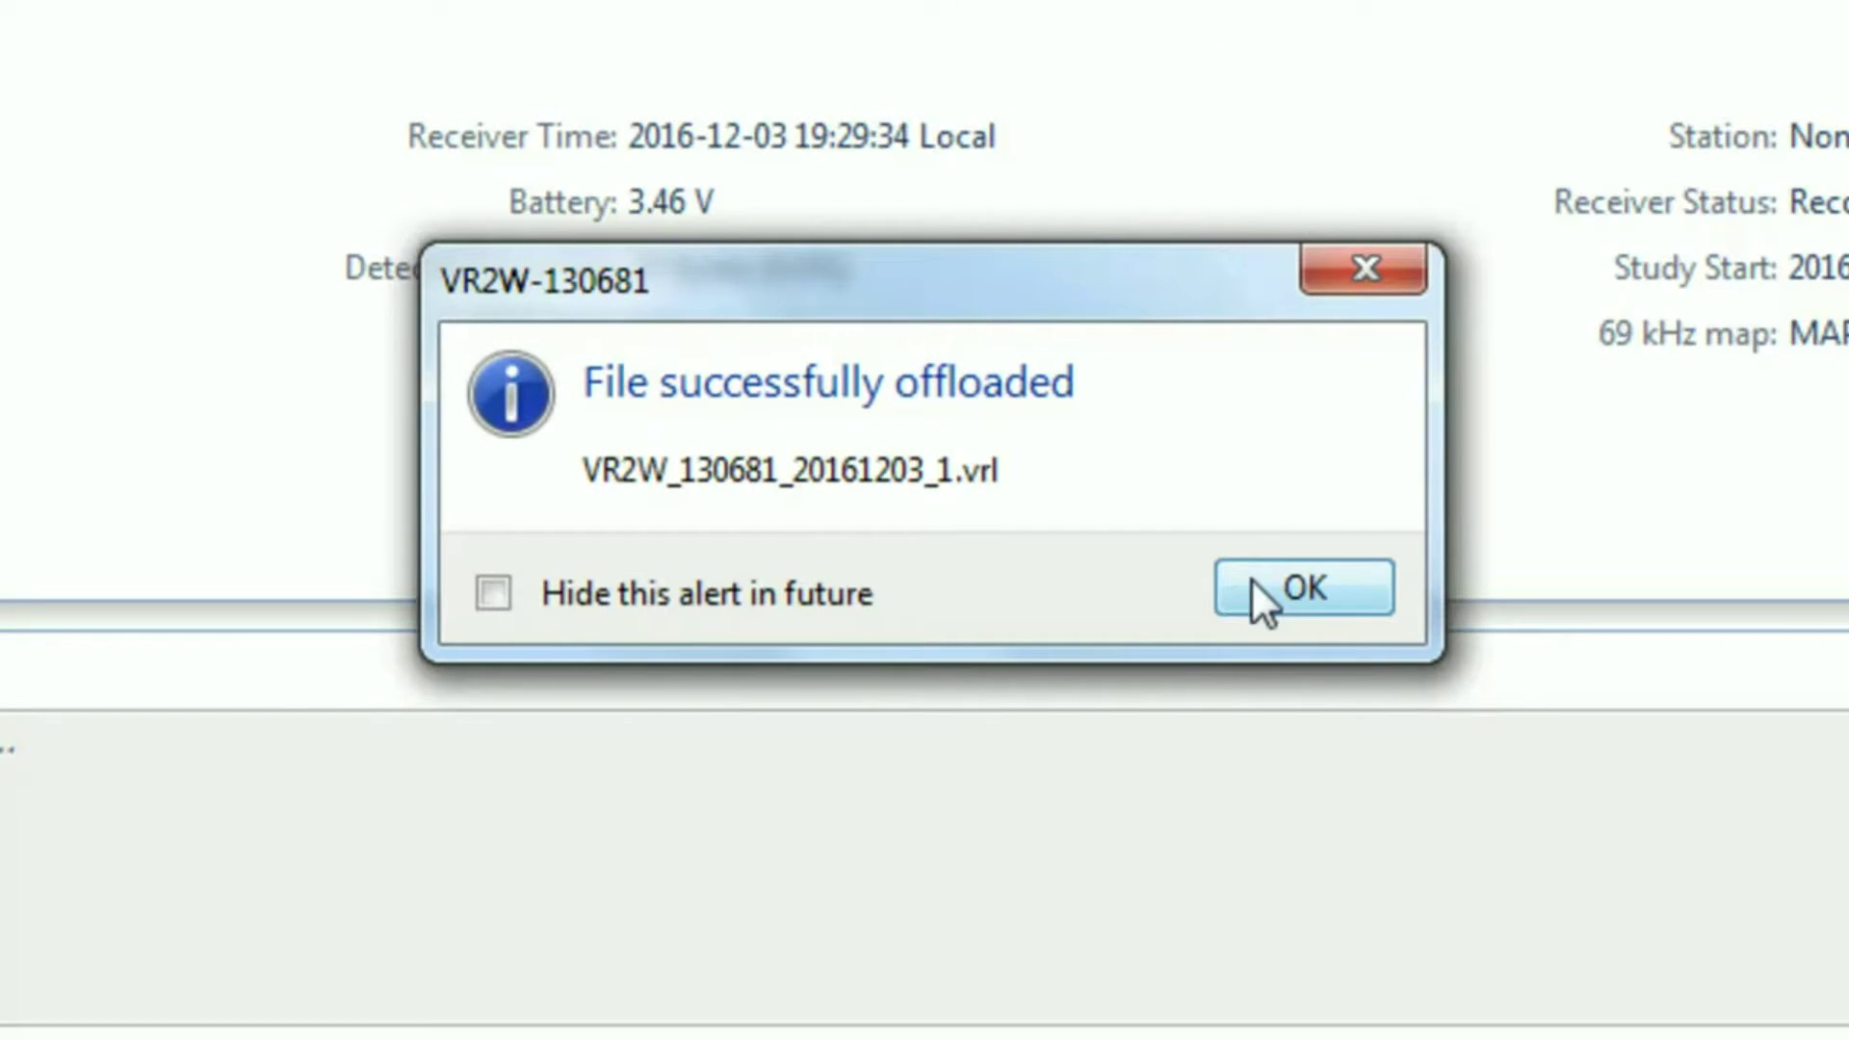
{"action": "left_click", "coordinate": [1262, 602]}
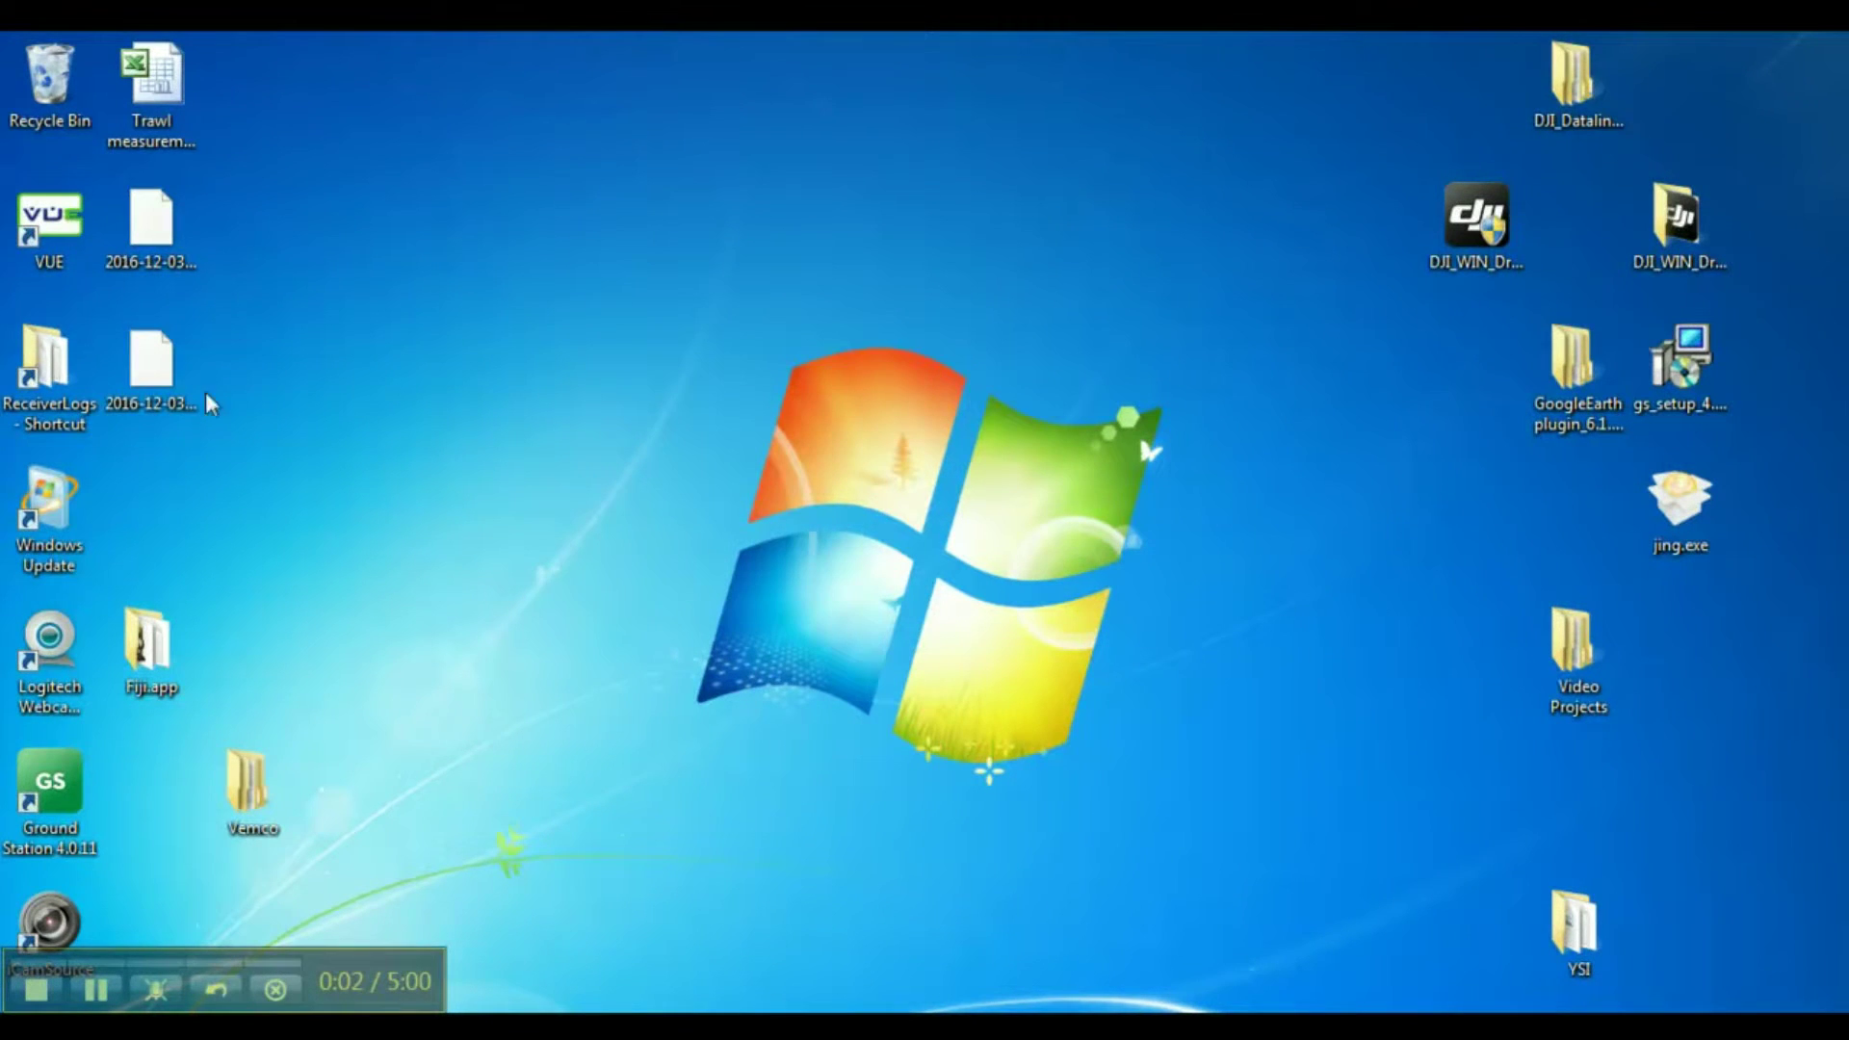
Open the ReceiverLogs folder and select VR2W_129318_20161202_1.csv
{"action": "double_click", "coordinate": [58, 390]}
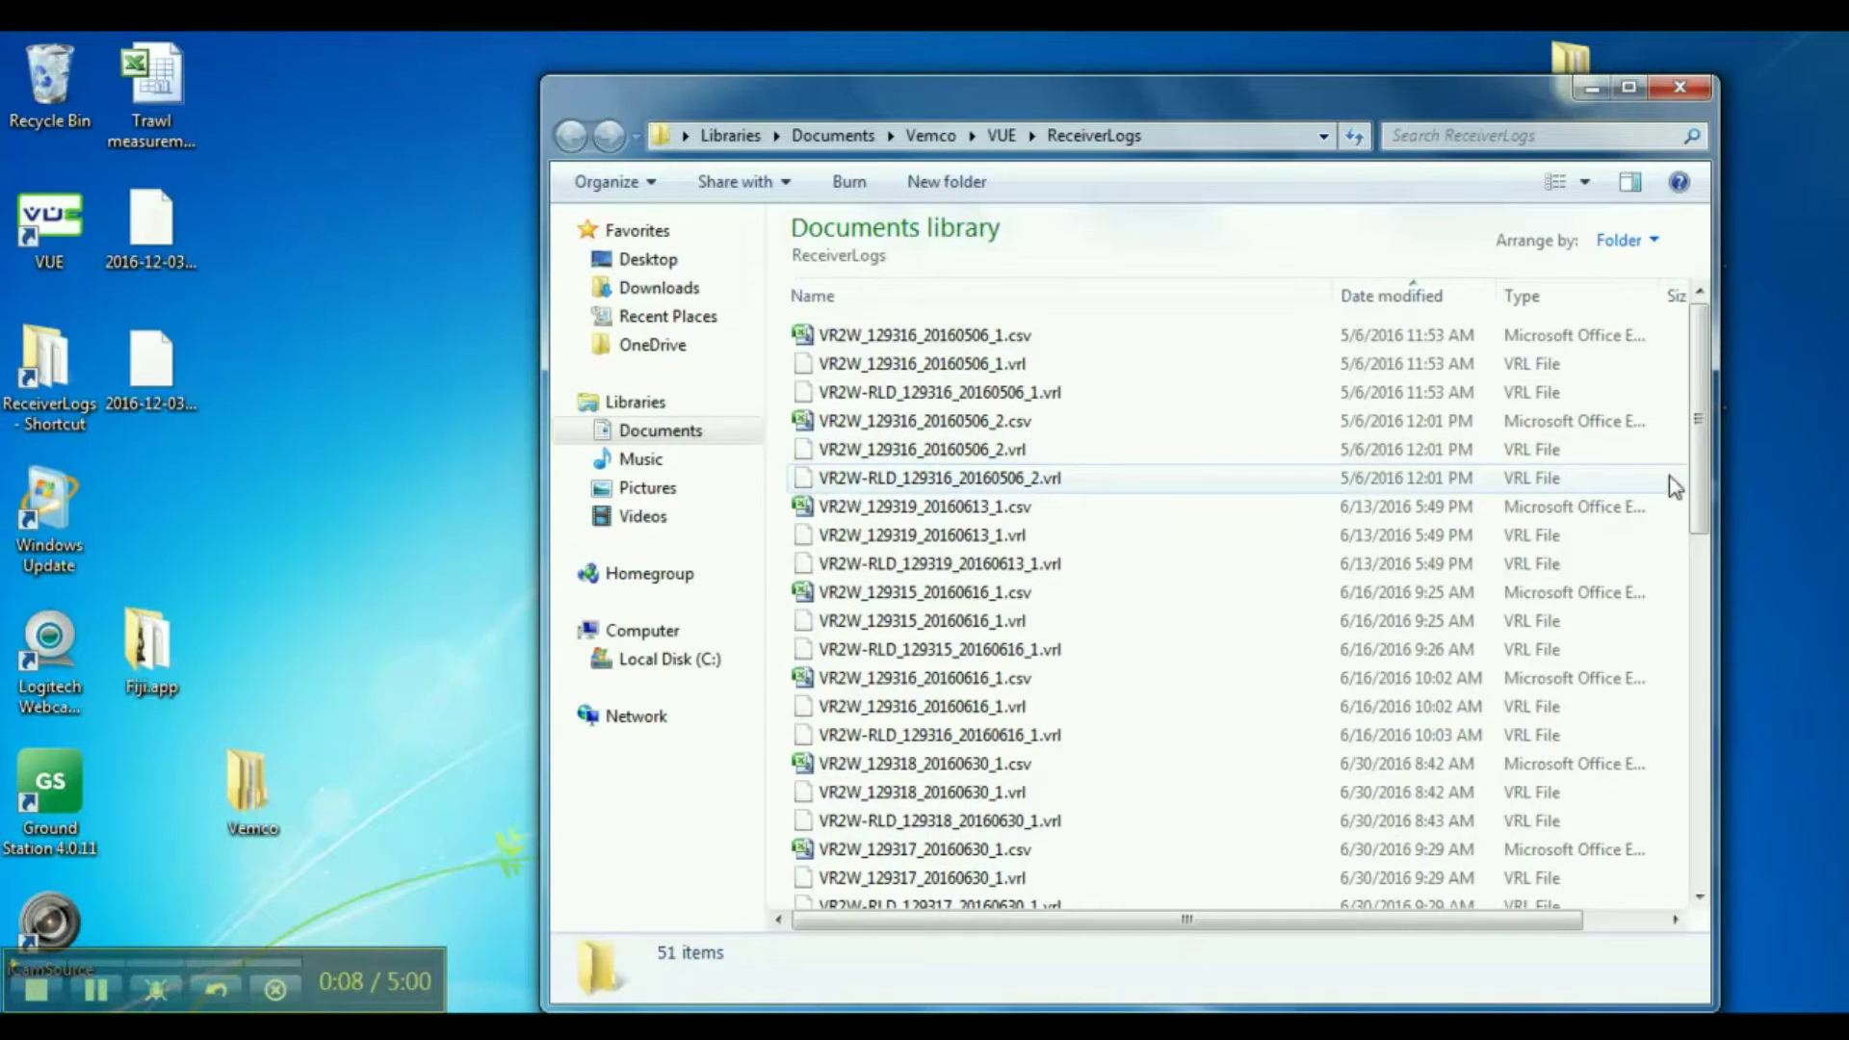
{"action": "left_click_drag", "start_coordinate": [1703, 460], "coordinate": [1724, 948]}
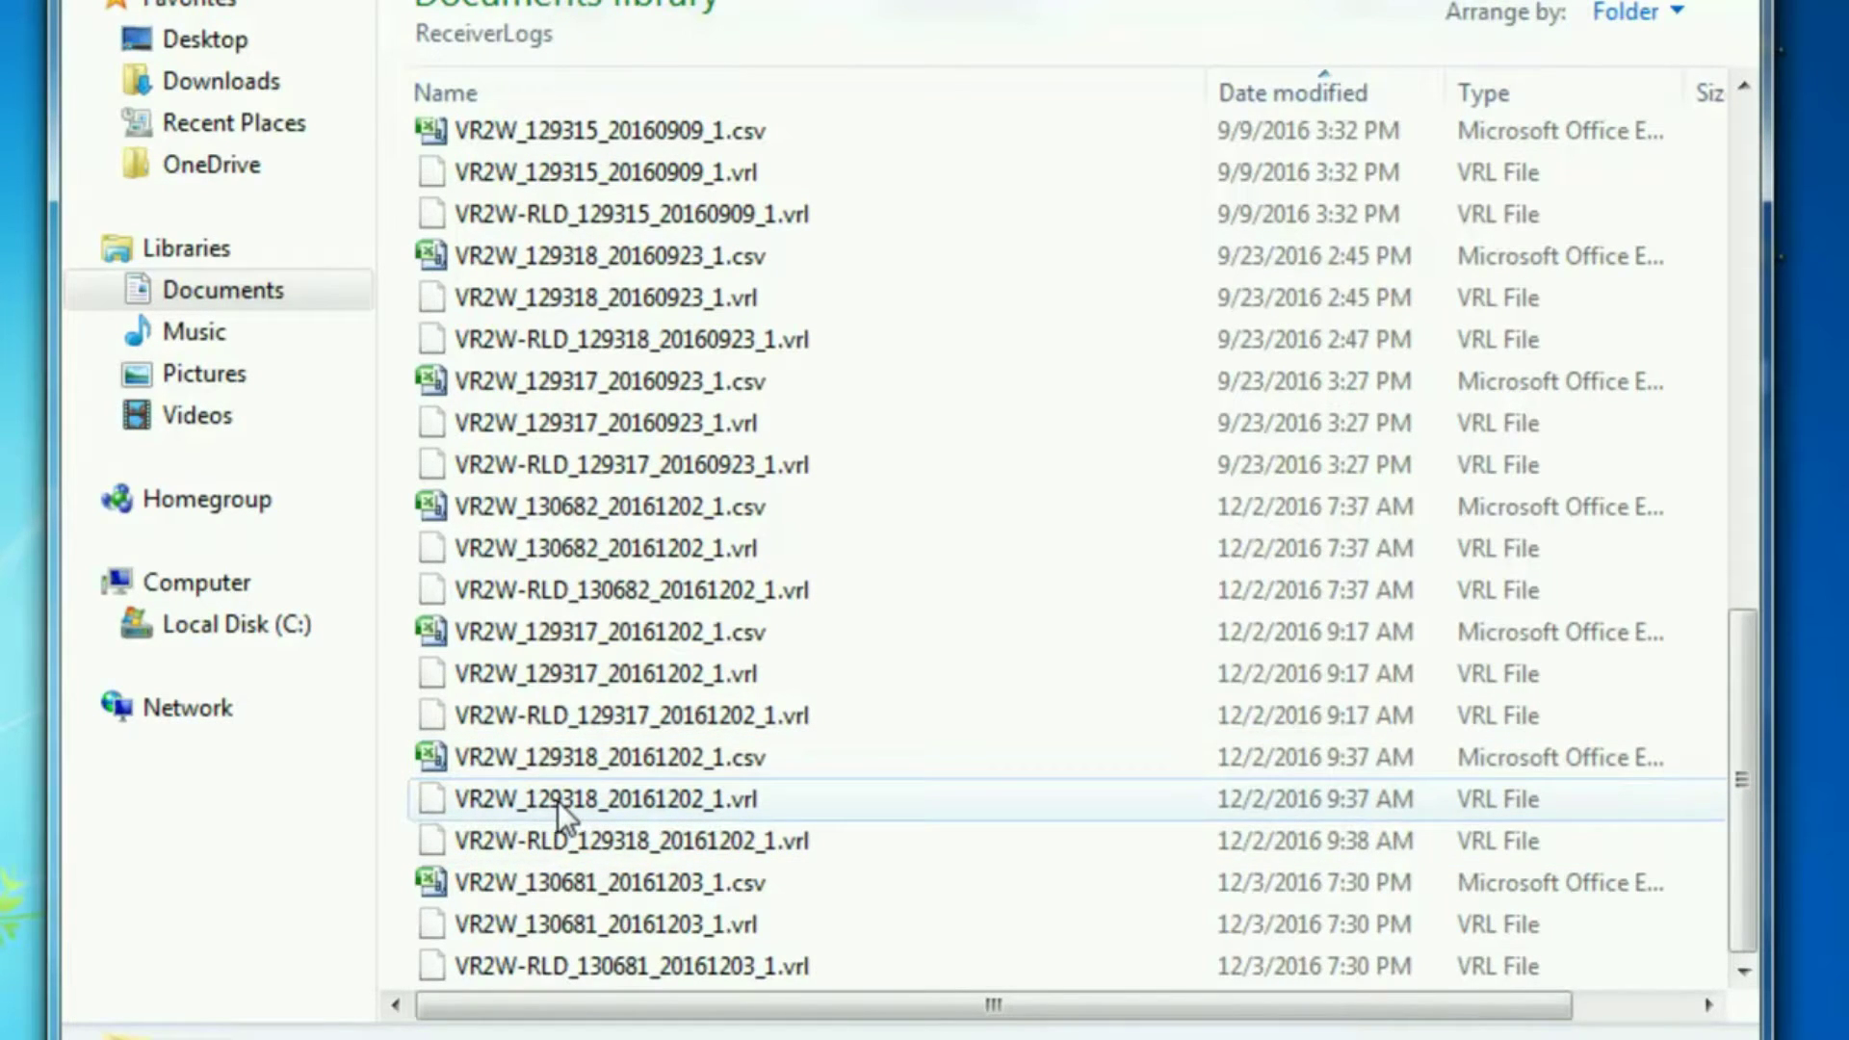
{"action": "mouse_move", "coordinate": [564, 847]}
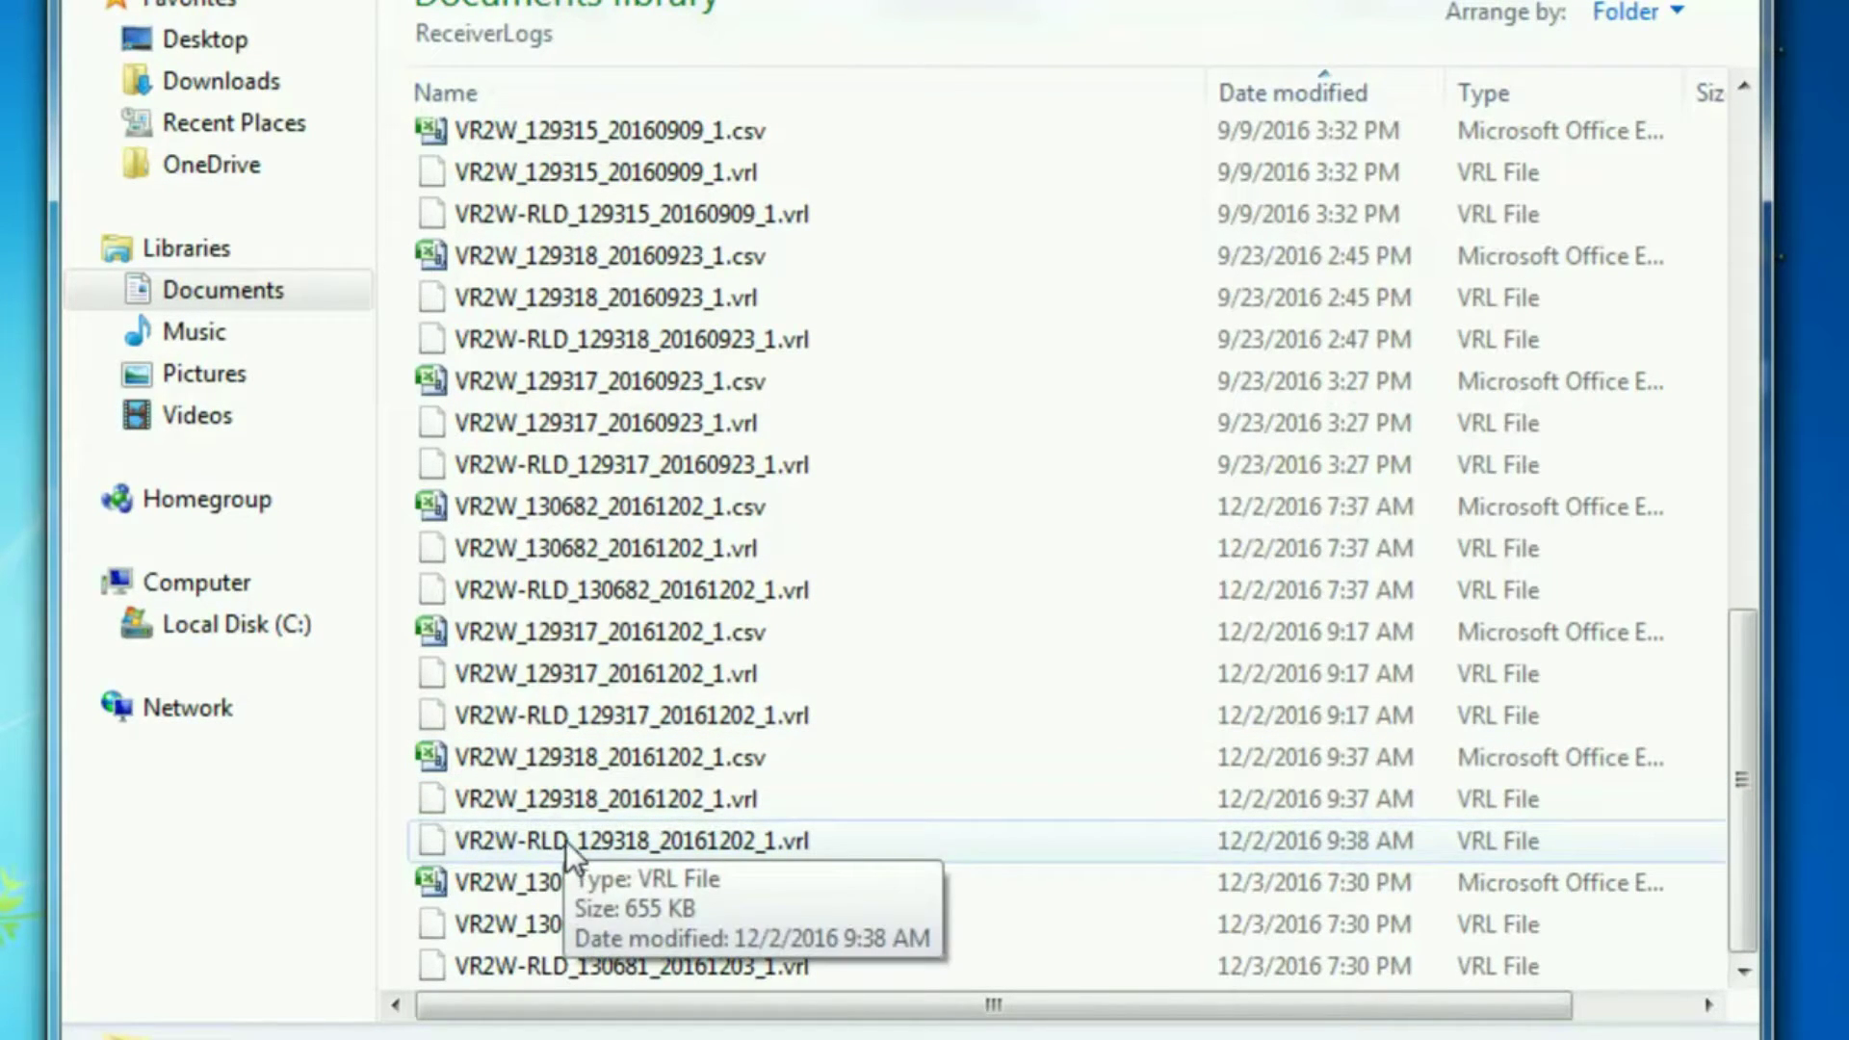
{"action": "left_click", "coordinate": [564, 763]}
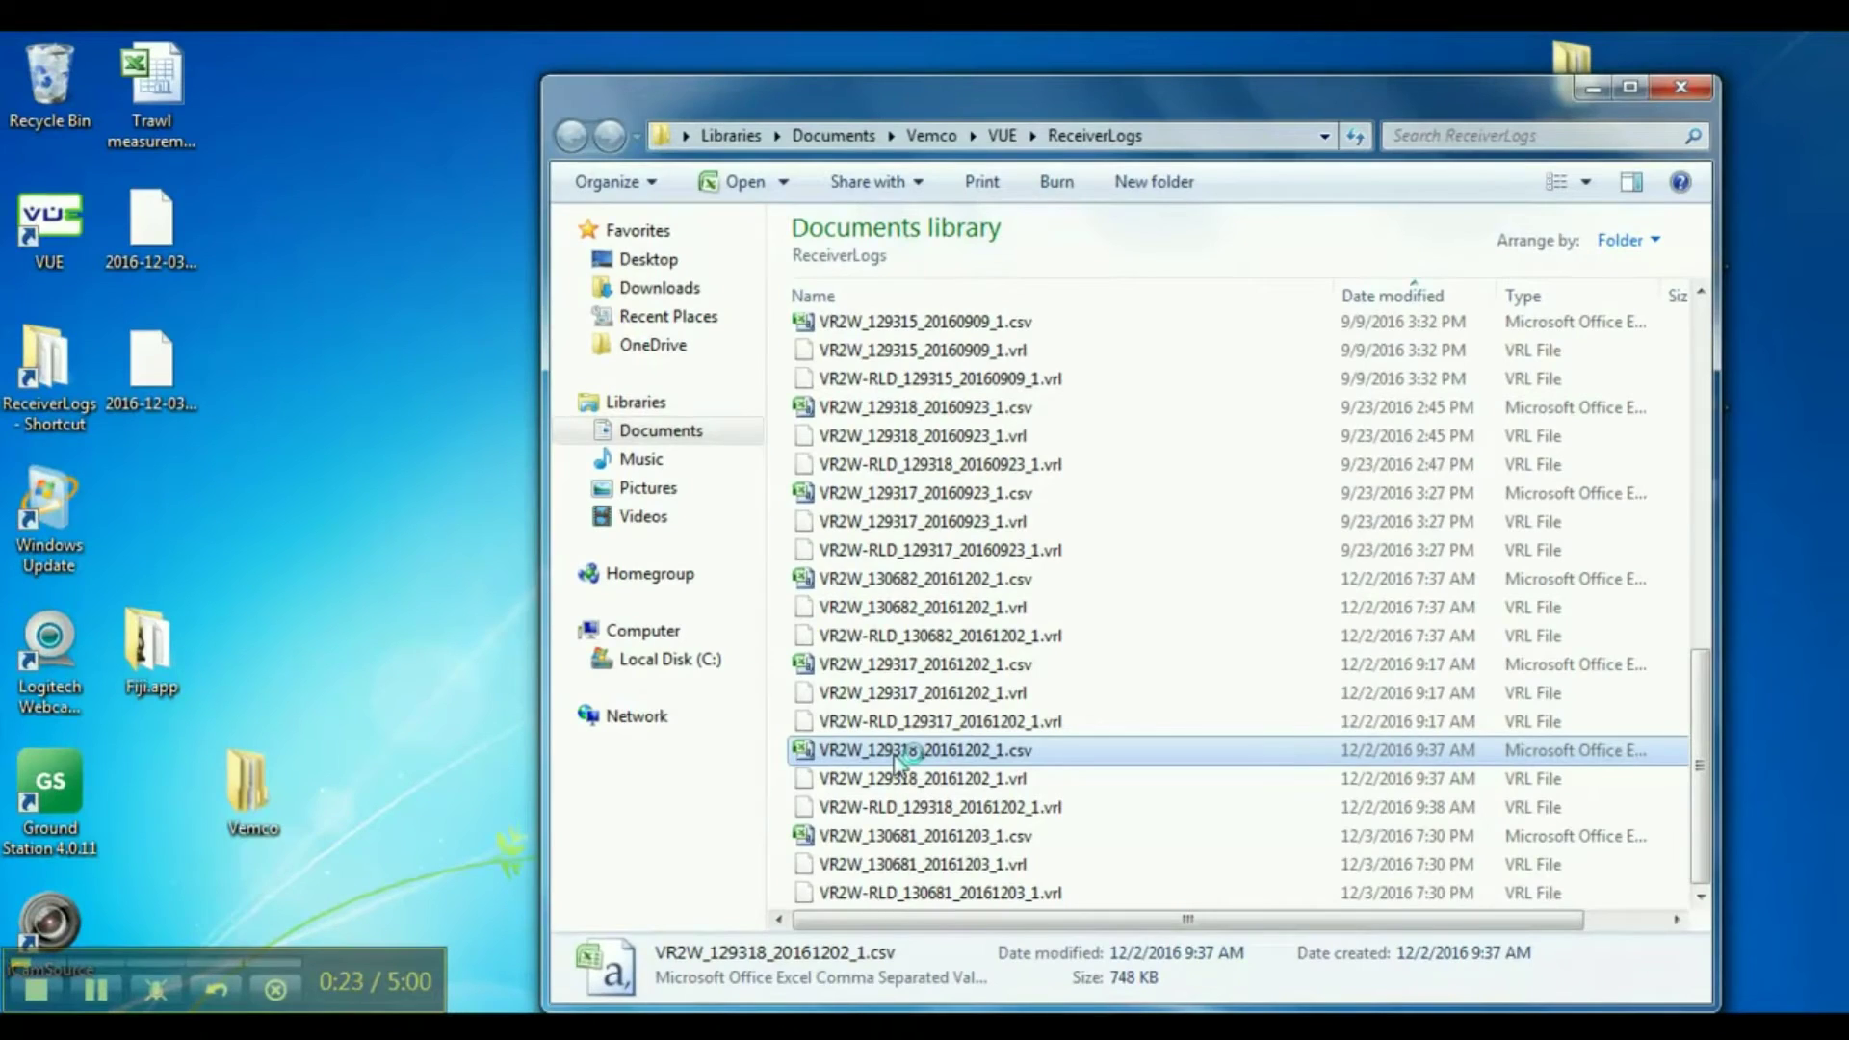
Open VR2W_129318_20161202_1.csv in Excel, autofit all columns, then close without saving
{"action": "double_click", "coordinate": [896, 750]}
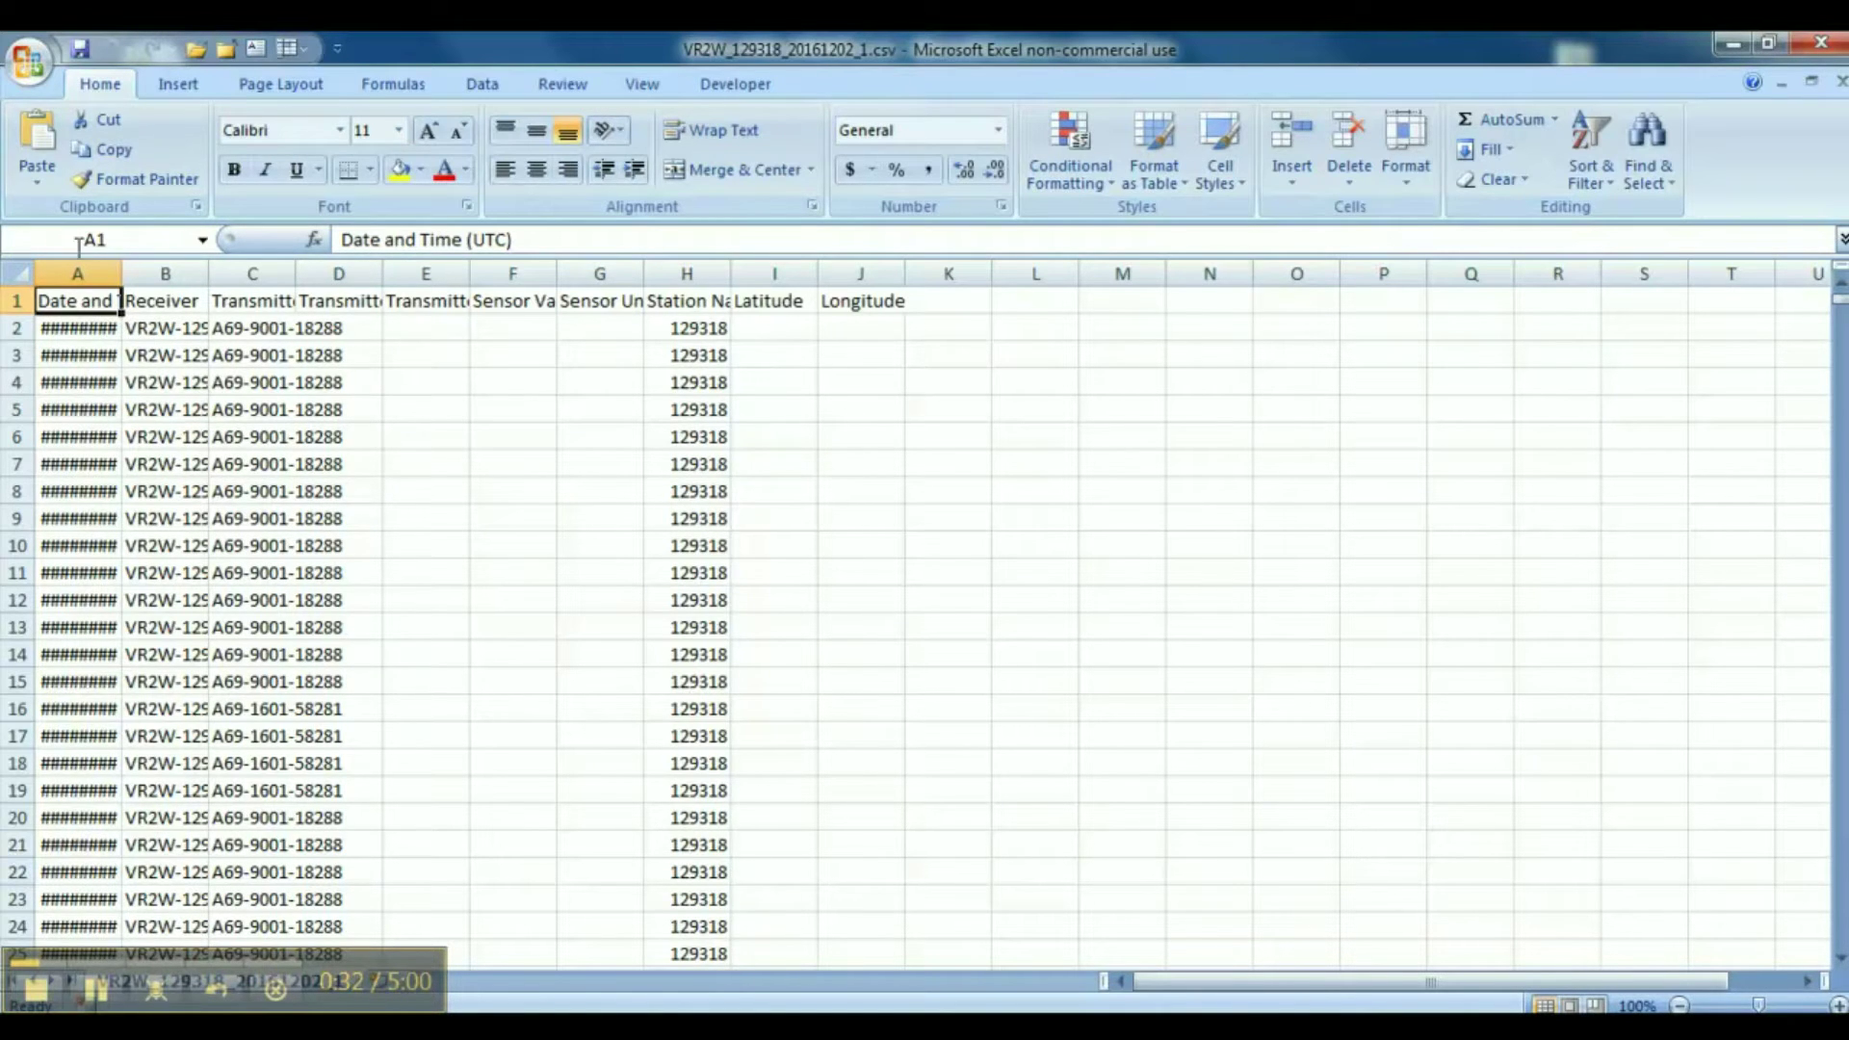
{"action": "left_click", "coordinate": [26, 272]}
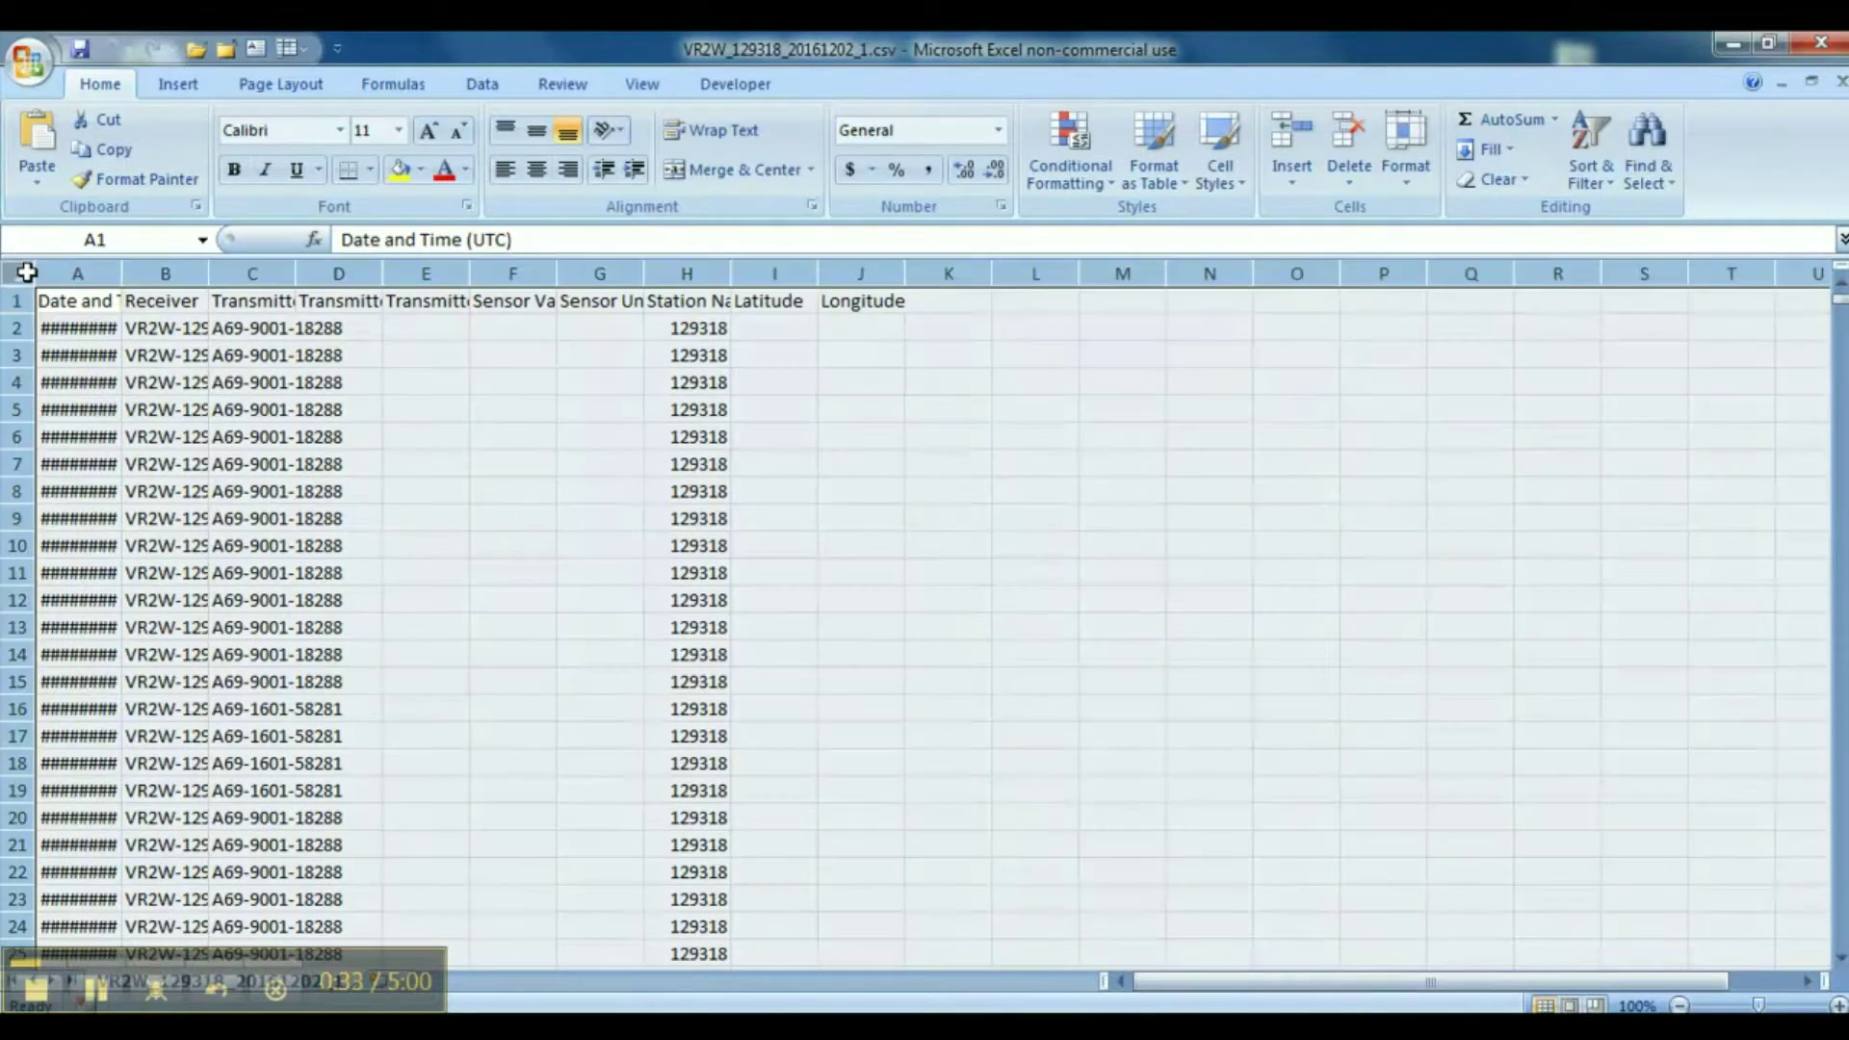
{"action": "double_click", "coordinate": [121, 272]}
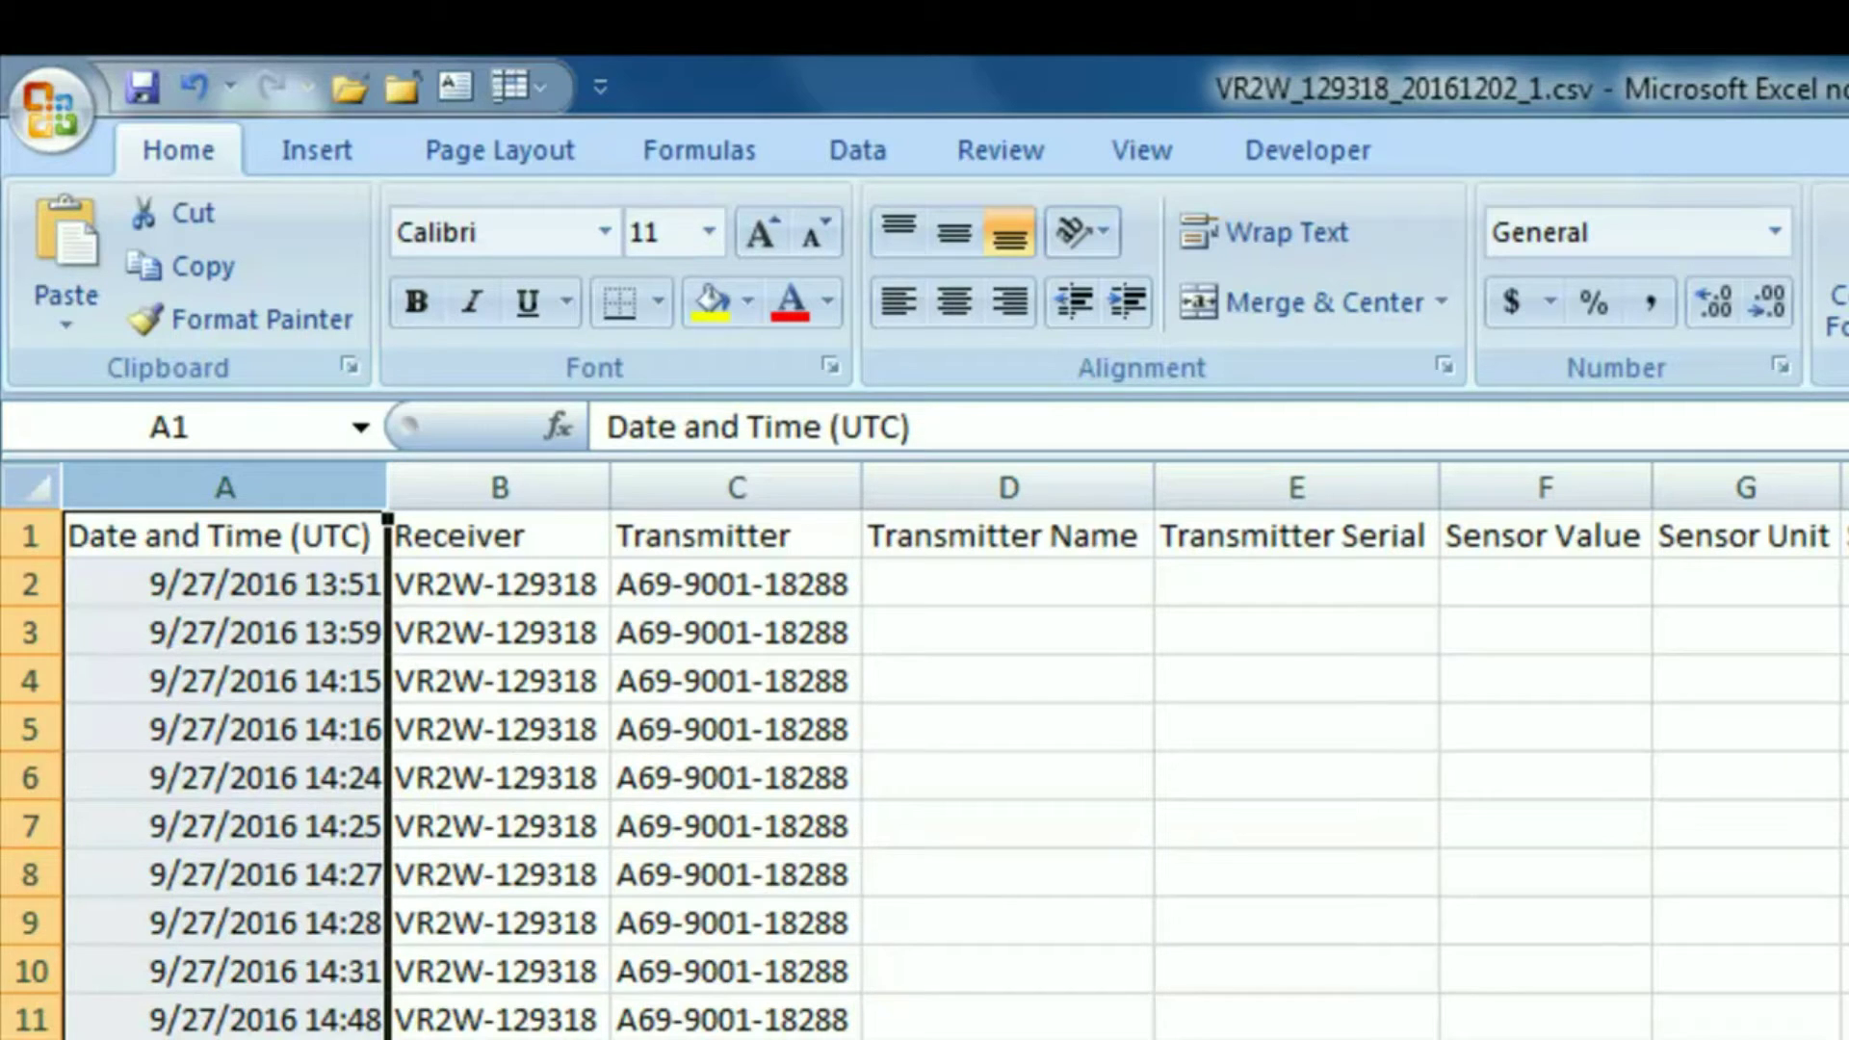
{"action": "key", "text": "alt+F4"}
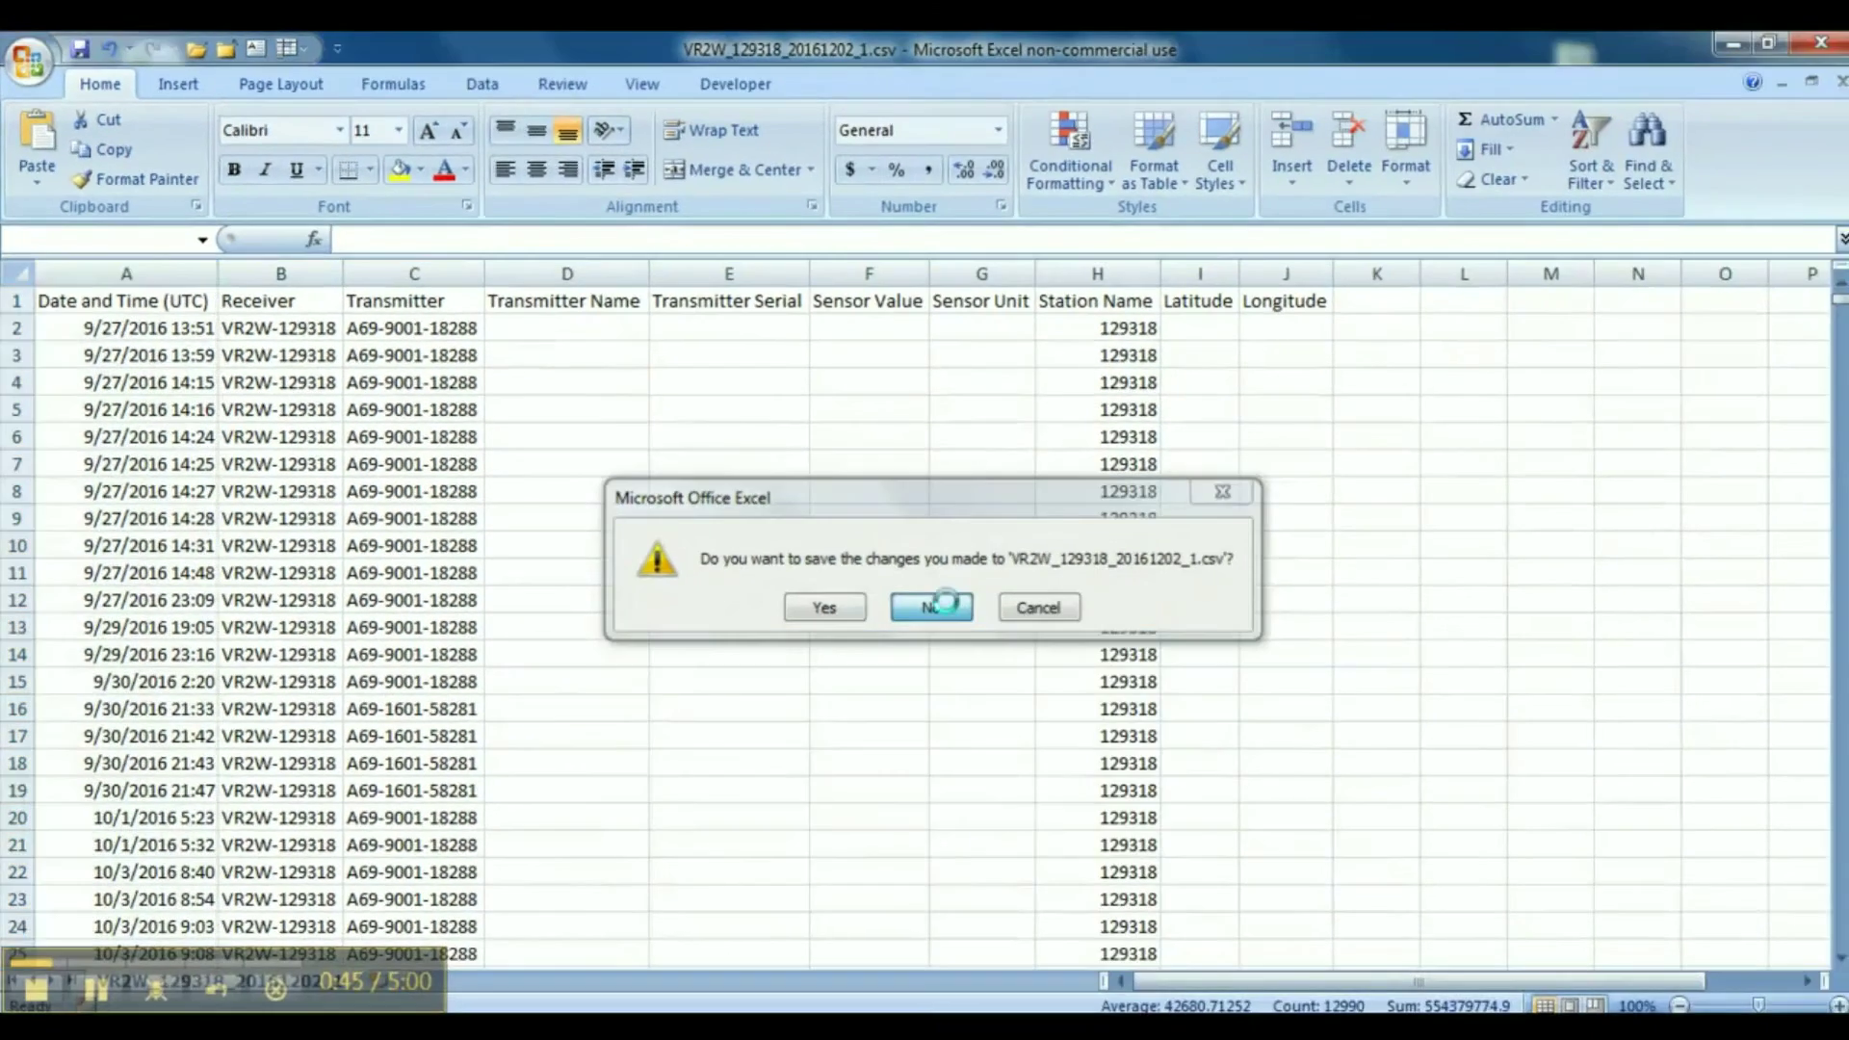
{"action": "left_click", "coordinate": [1656, 1039]}
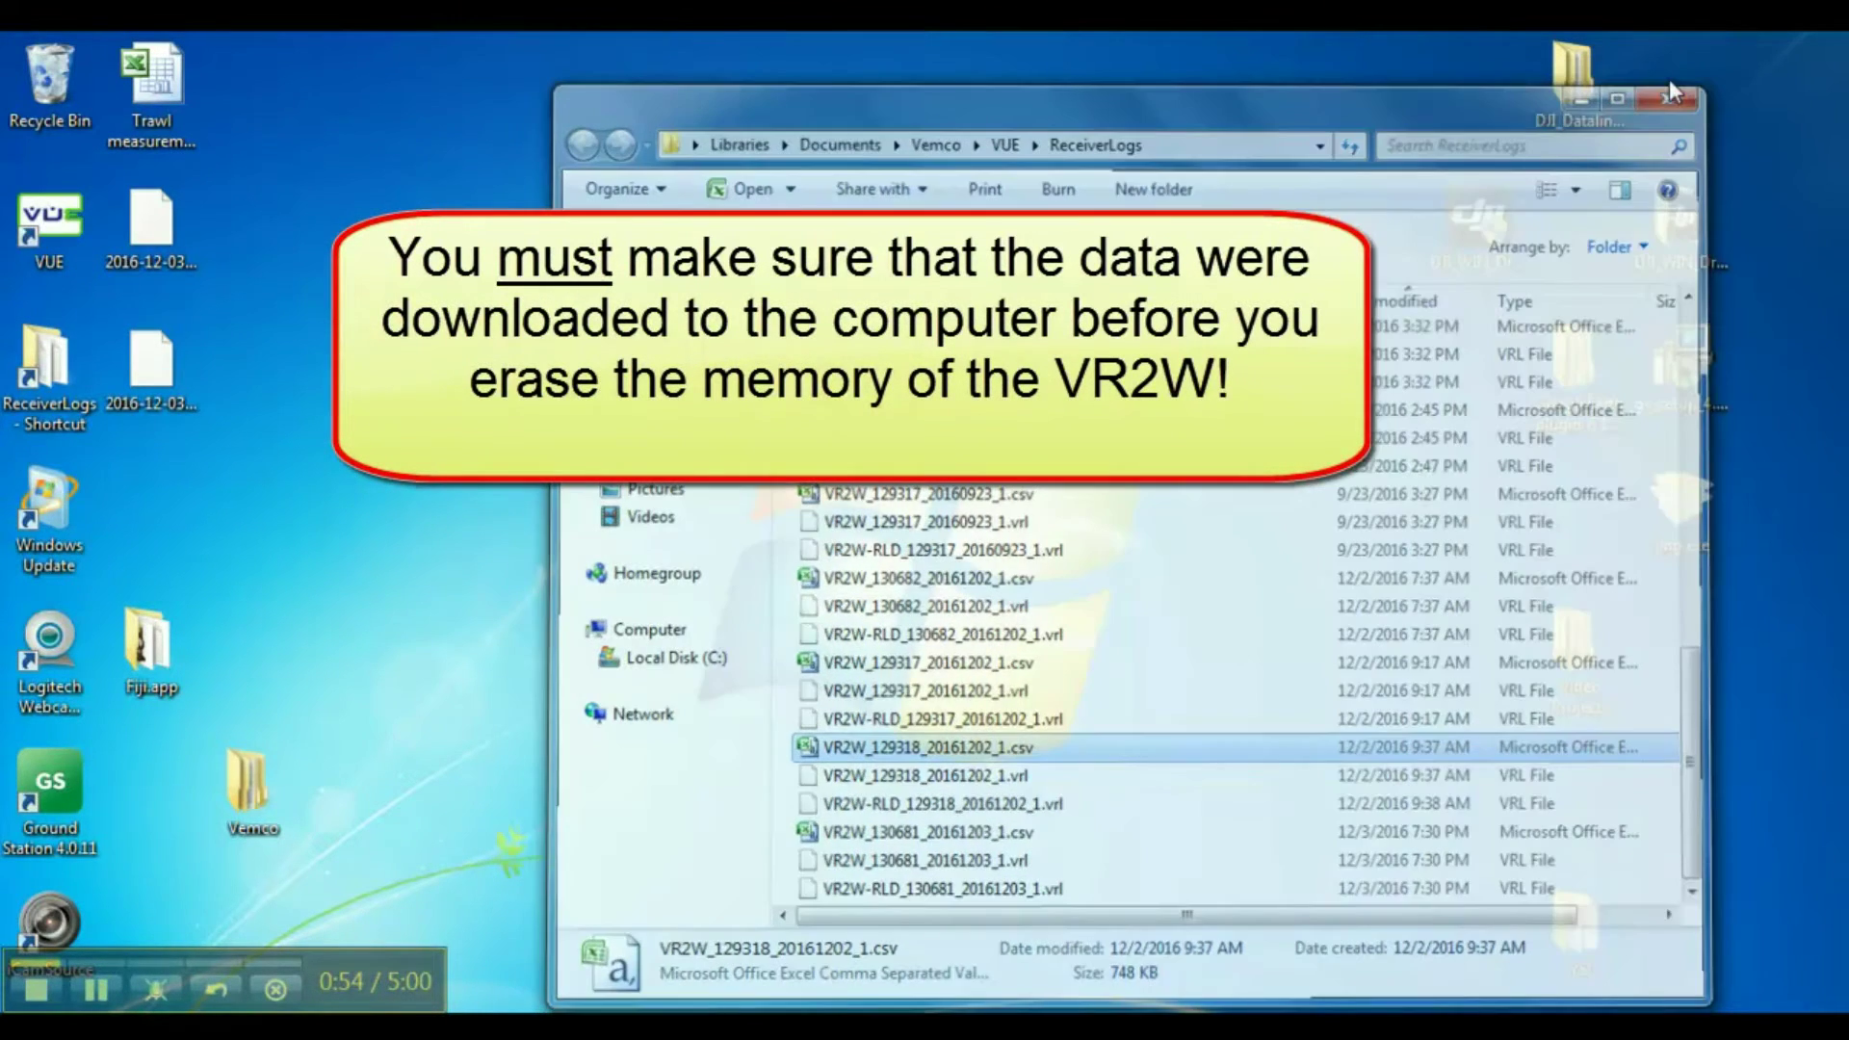
Close the ReceiverLogs Explorer window
{"action": "left_click", "coordinate": [1671, 87]}
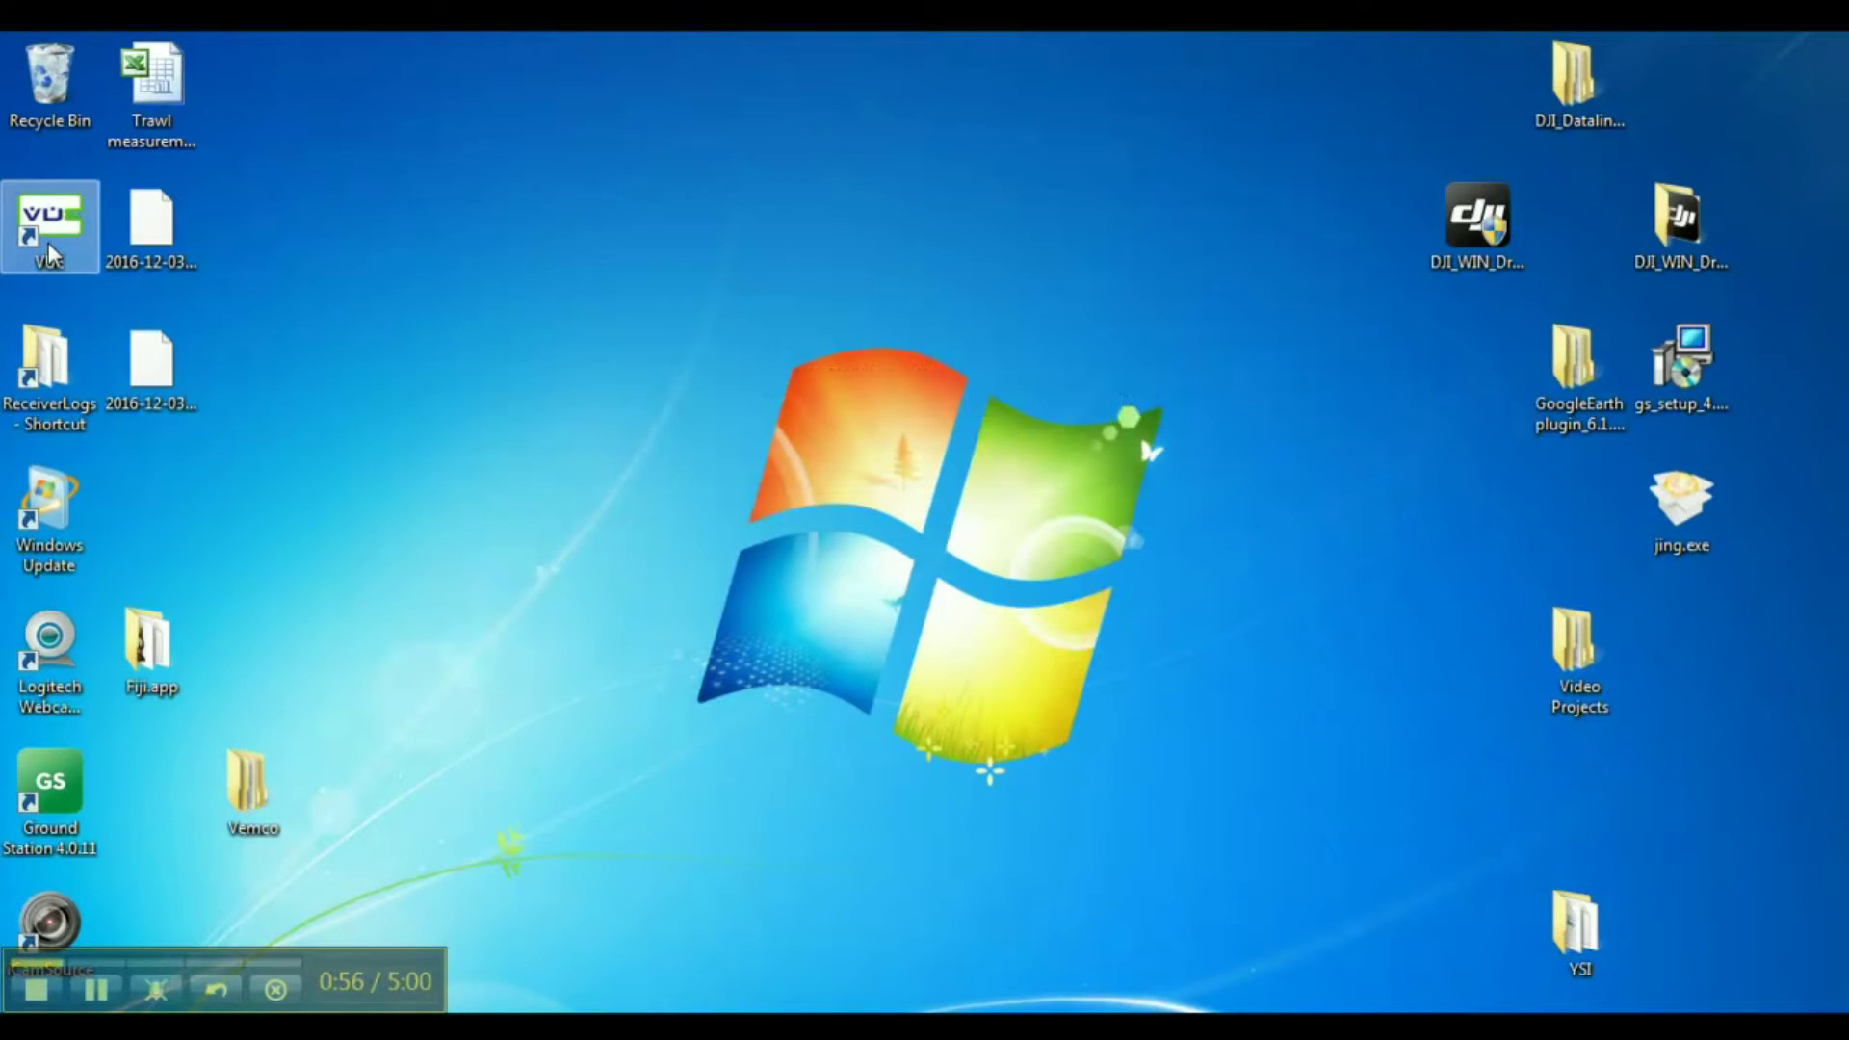
Relaunch VUE and start a new recording study on VR2W-130681, confirming the PC time
{"action": "double_click", "coordinate": [48, 241]}
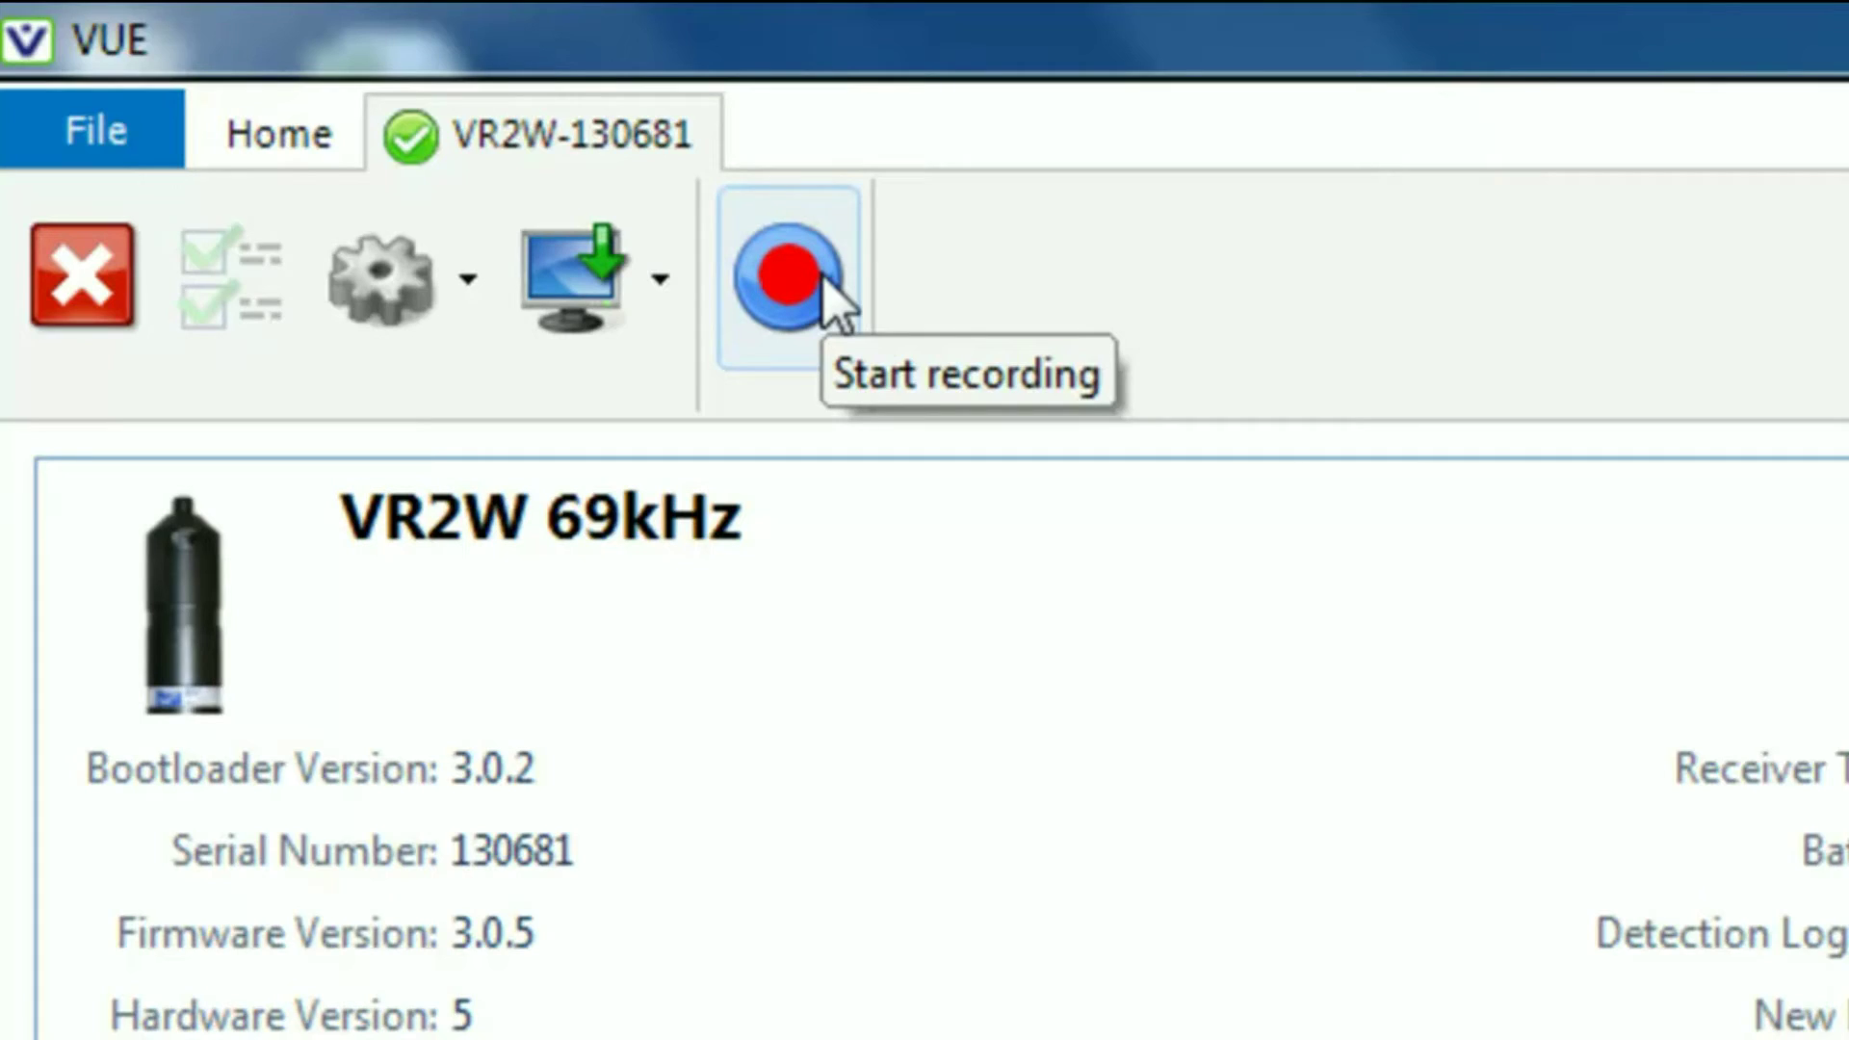
{"action": "left_click", "coordinate": [823, 280]}
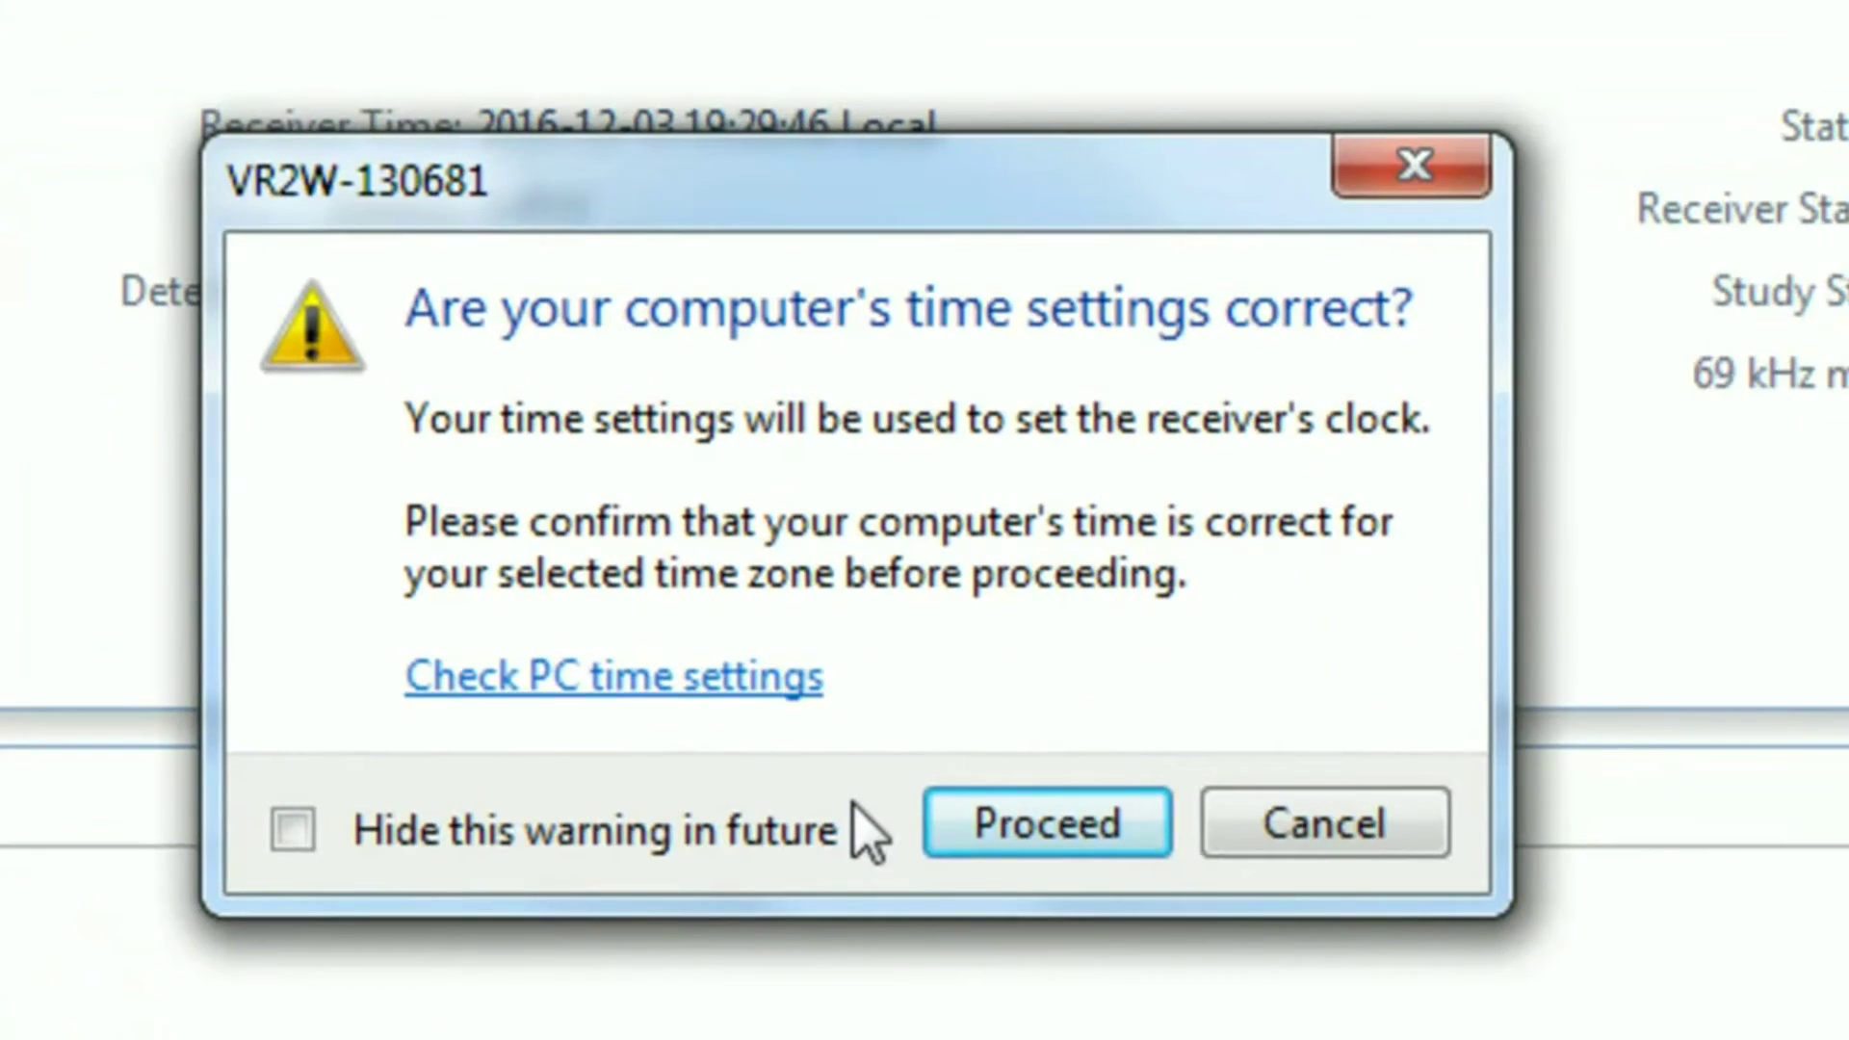
{"action": "left_click", "coordinate": [1016, 826]}
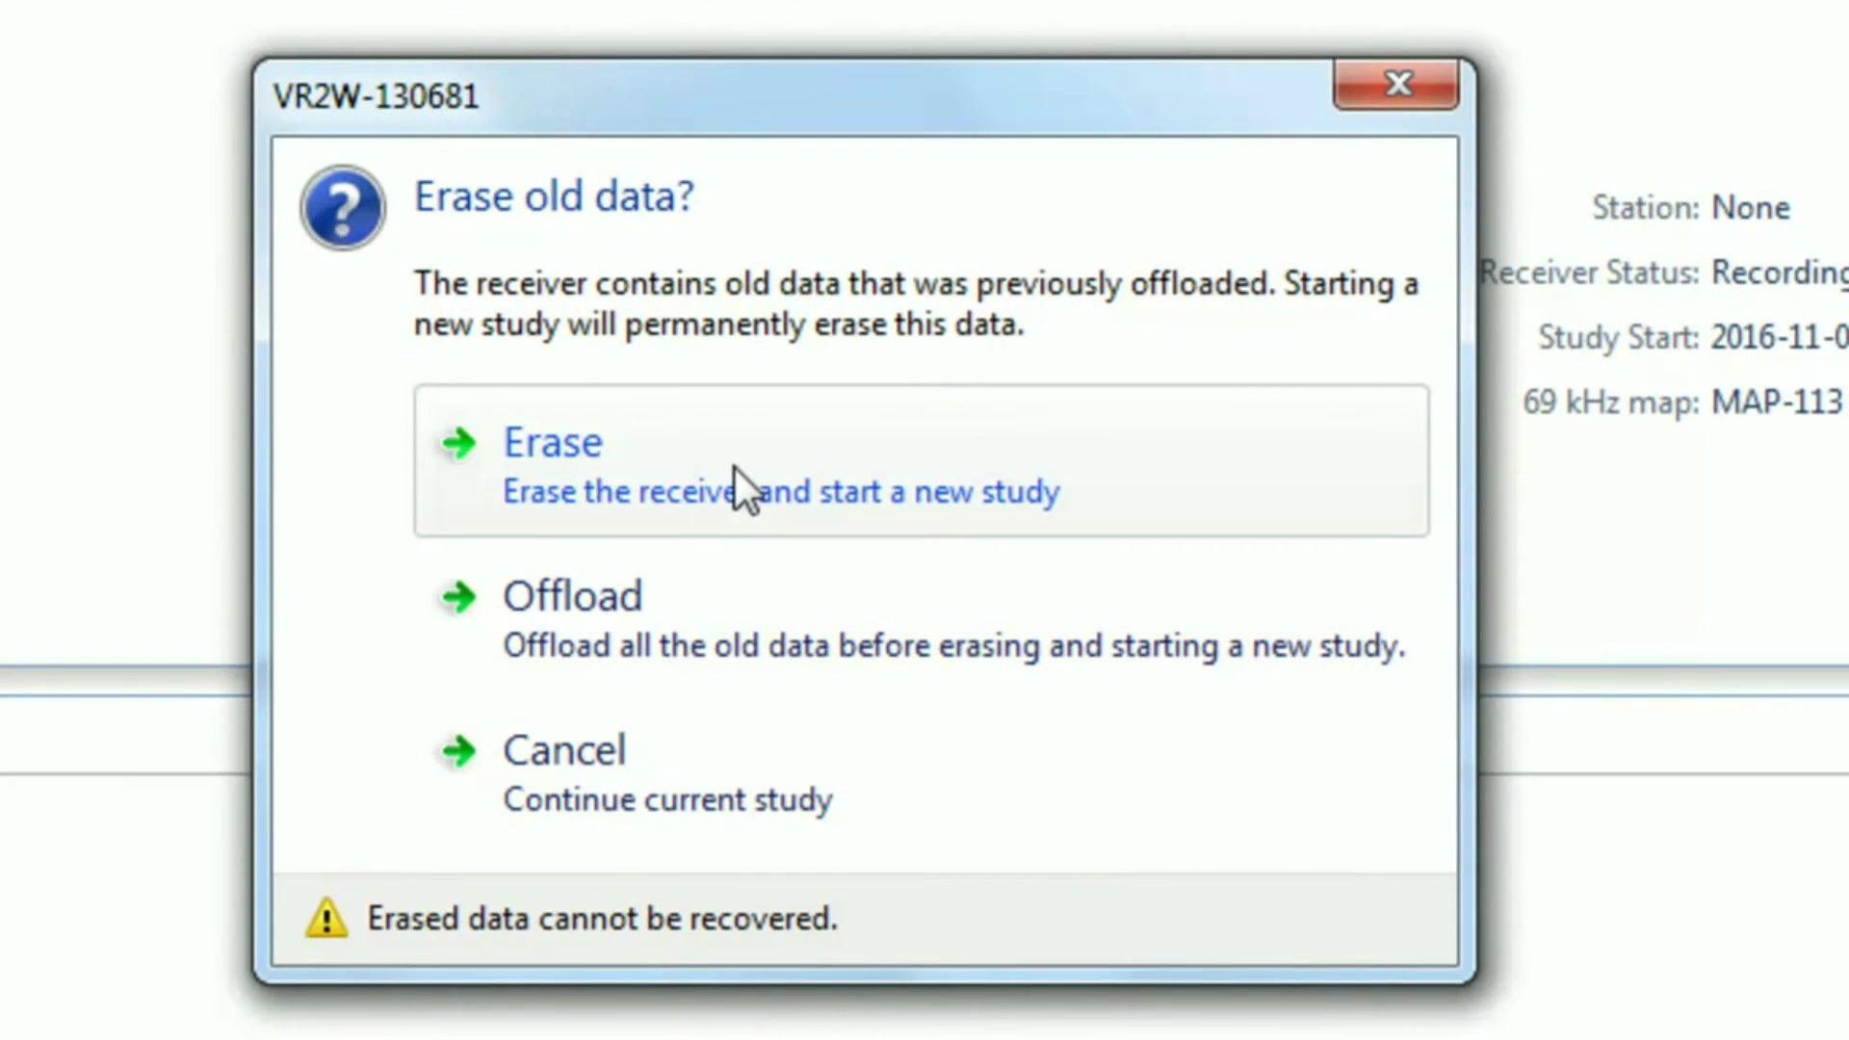
Erase old data and start study 'Asian Carp Kentucky Lake' with station name 130681
{"action": "left_click", "coordinate": [736, 468]}
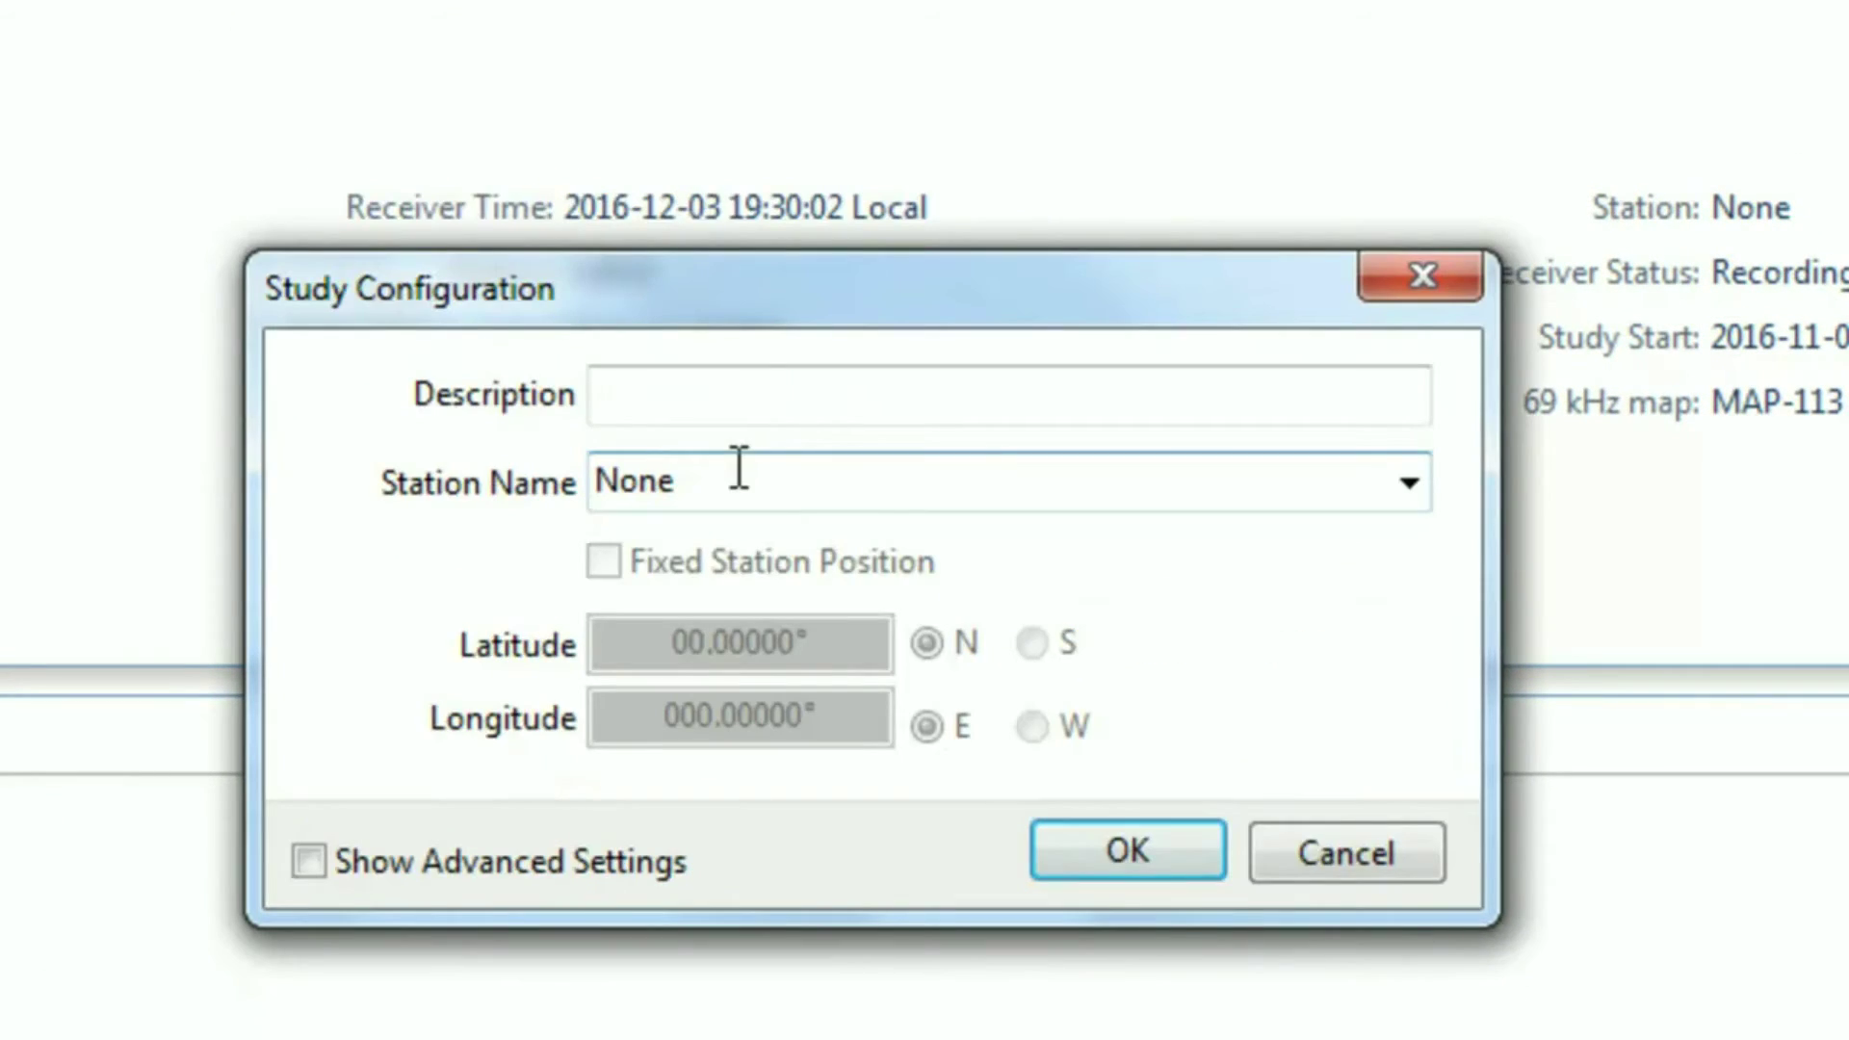
{"action": "left_click", "coordinate": [750, 384]}
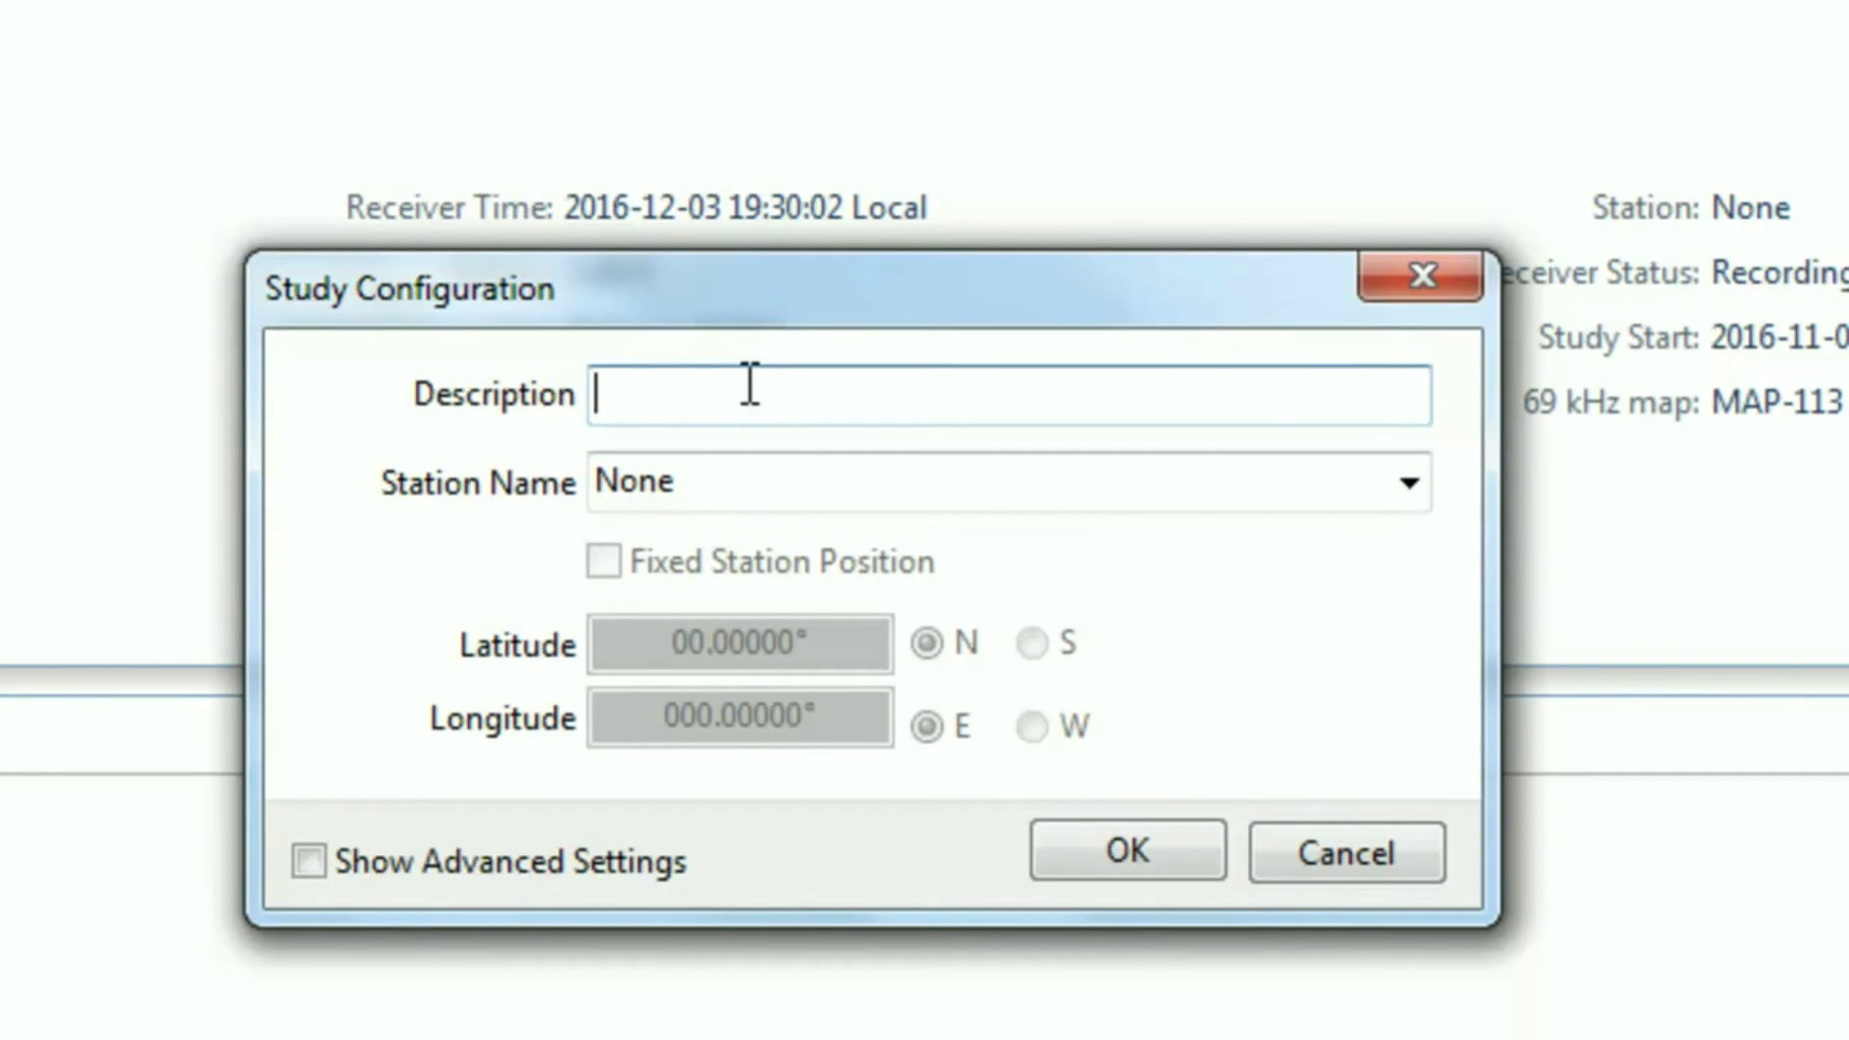
{"action": "type", "text": "Asi"}
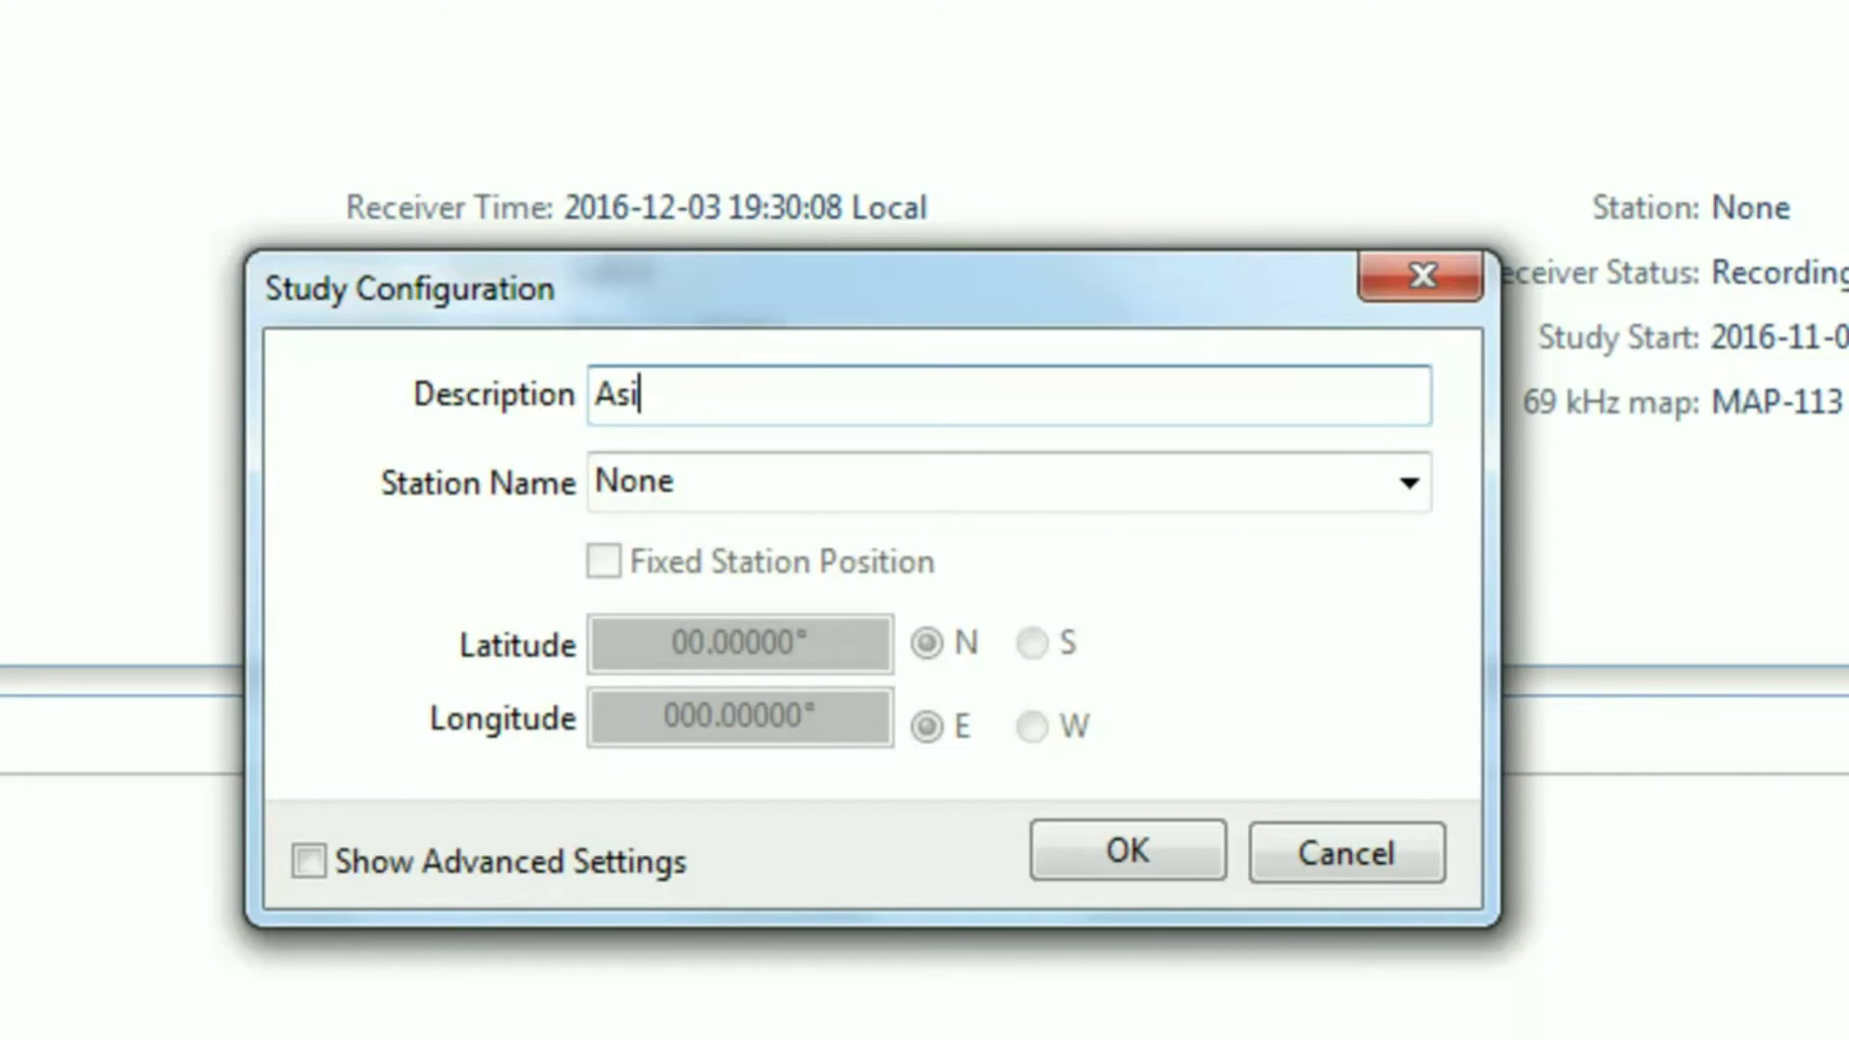
{"action": "type", "text": "an Carp Kentucky Lake"}
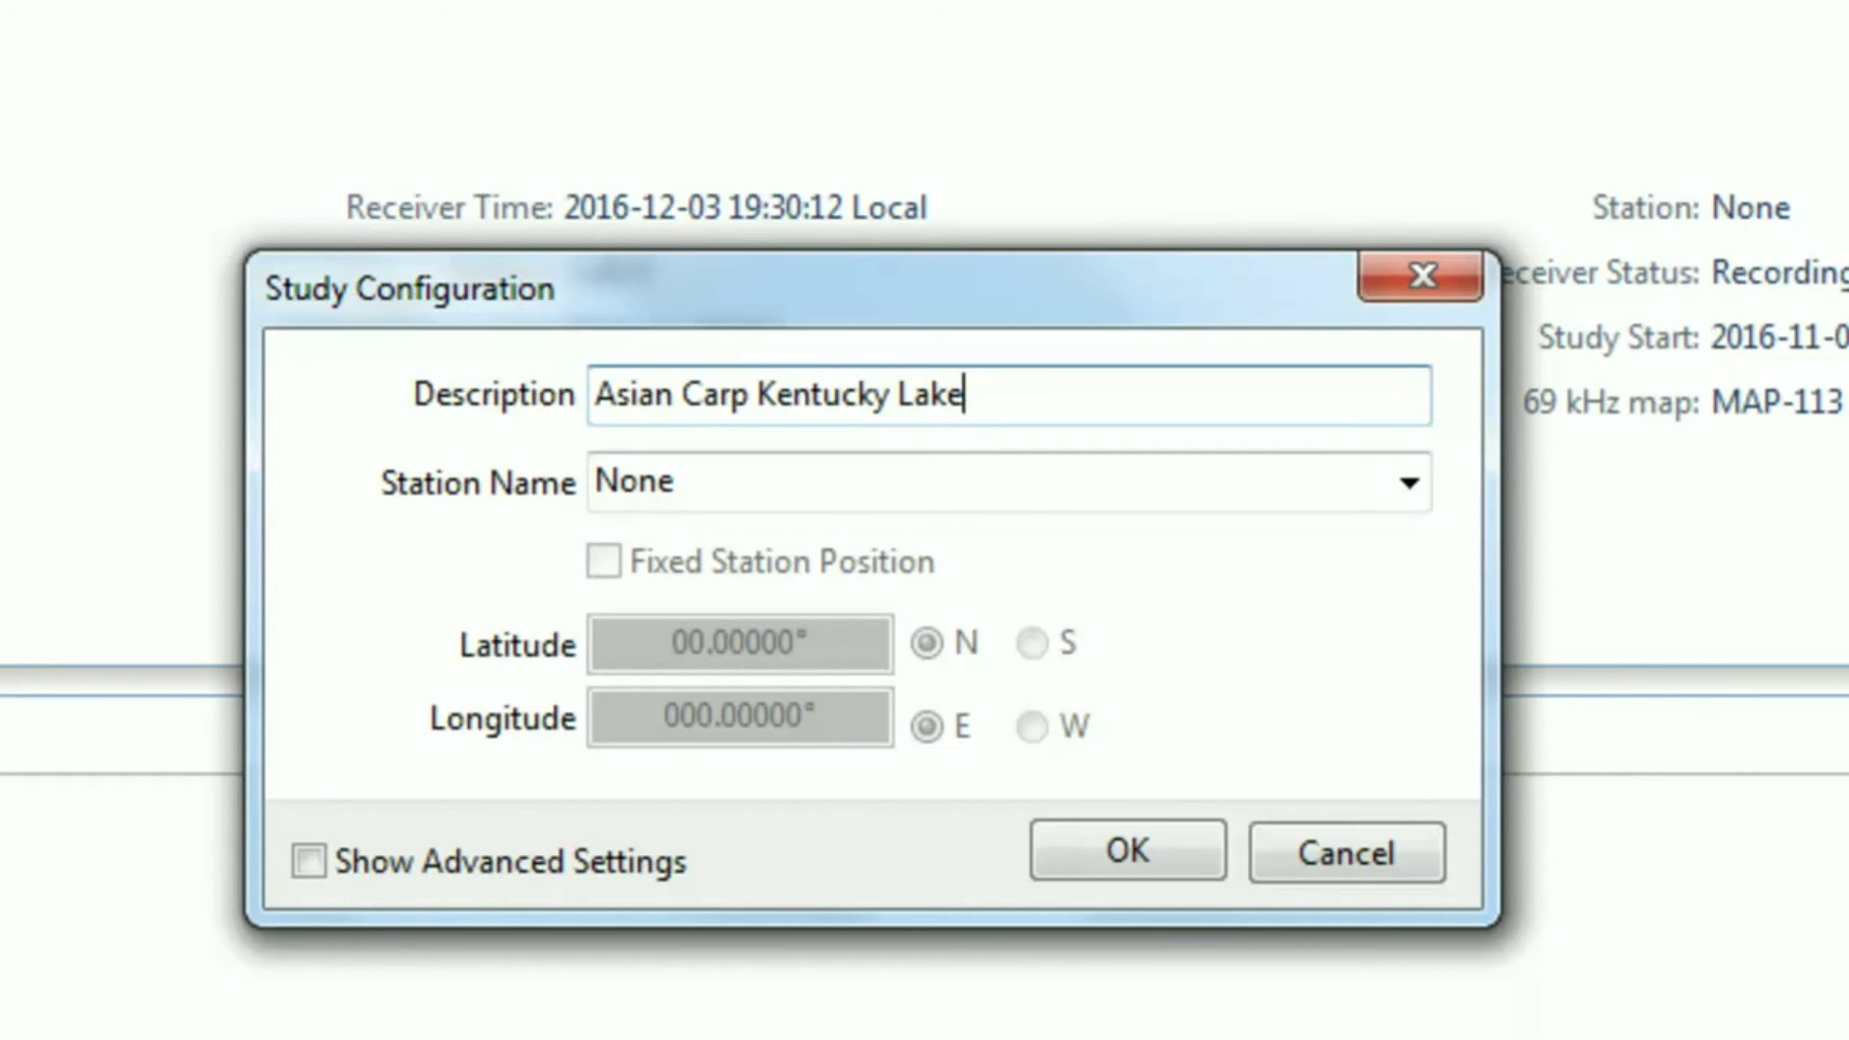
{"action": "left_click", "coordinate": [760, 479]}
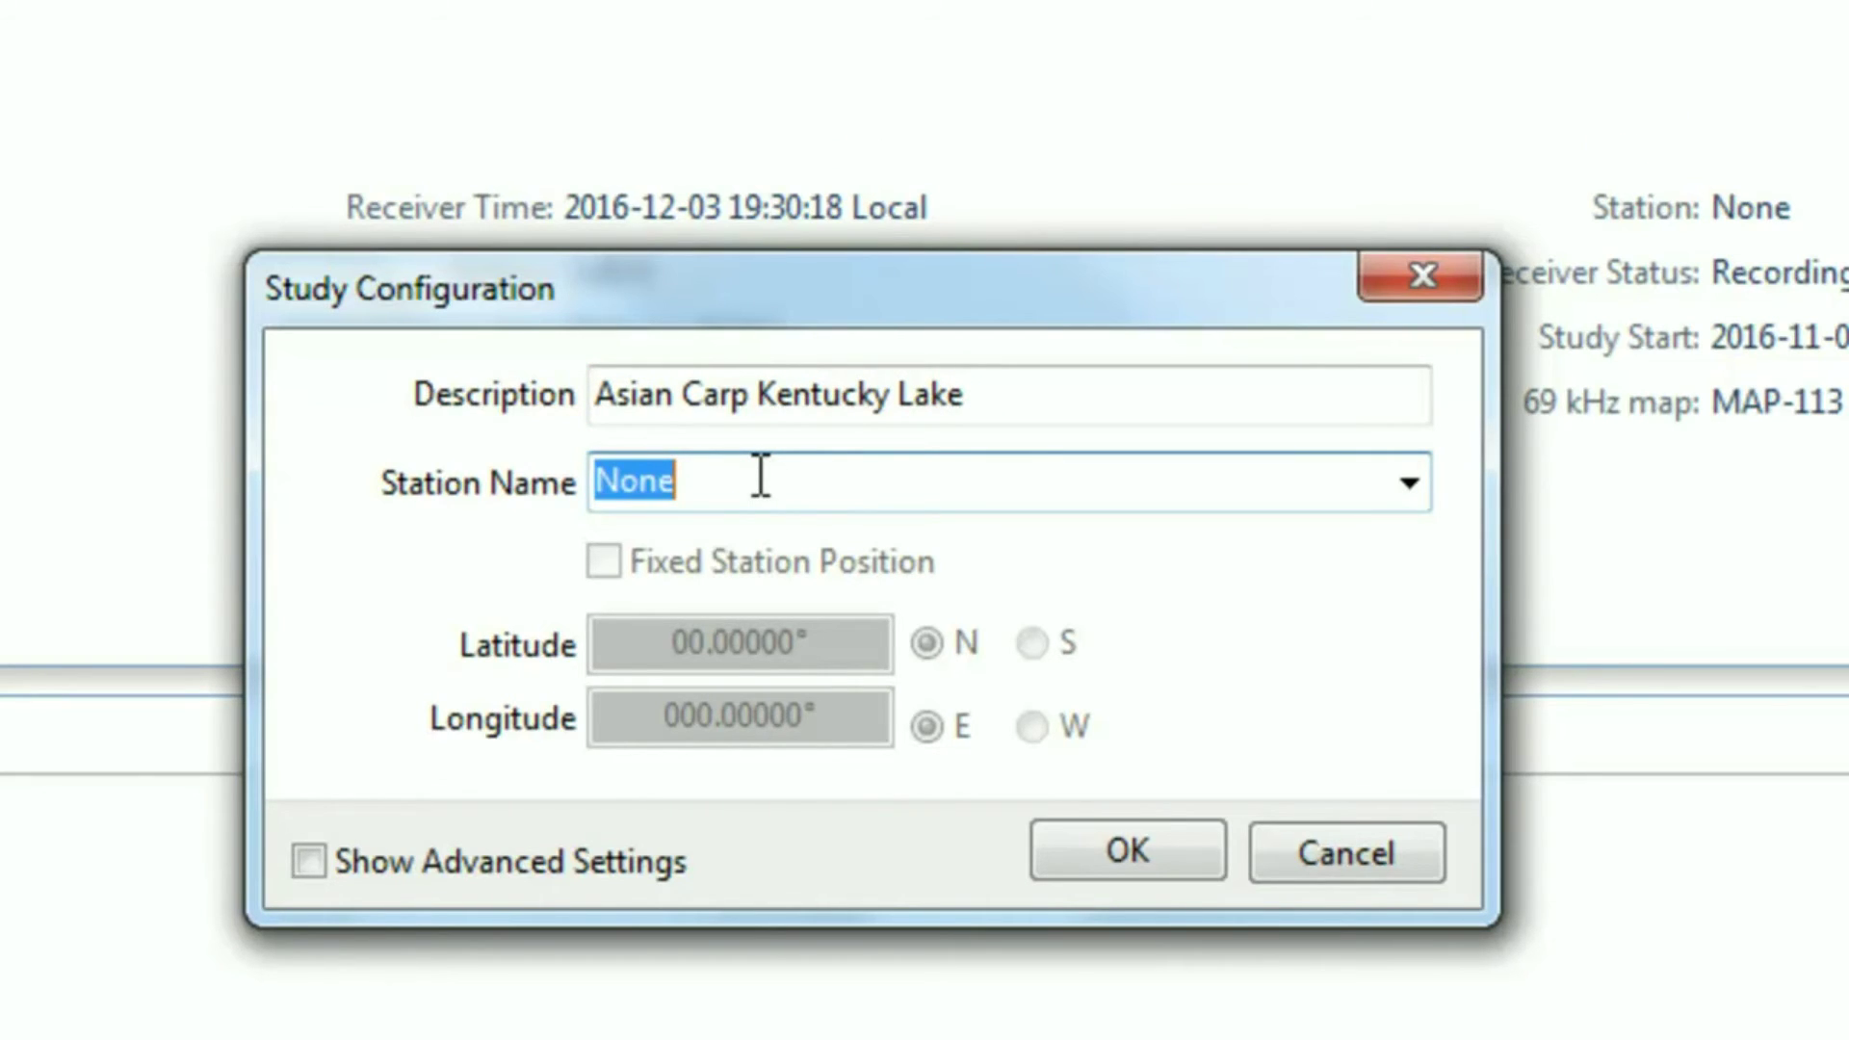
{"action": "type", "text": "130"}
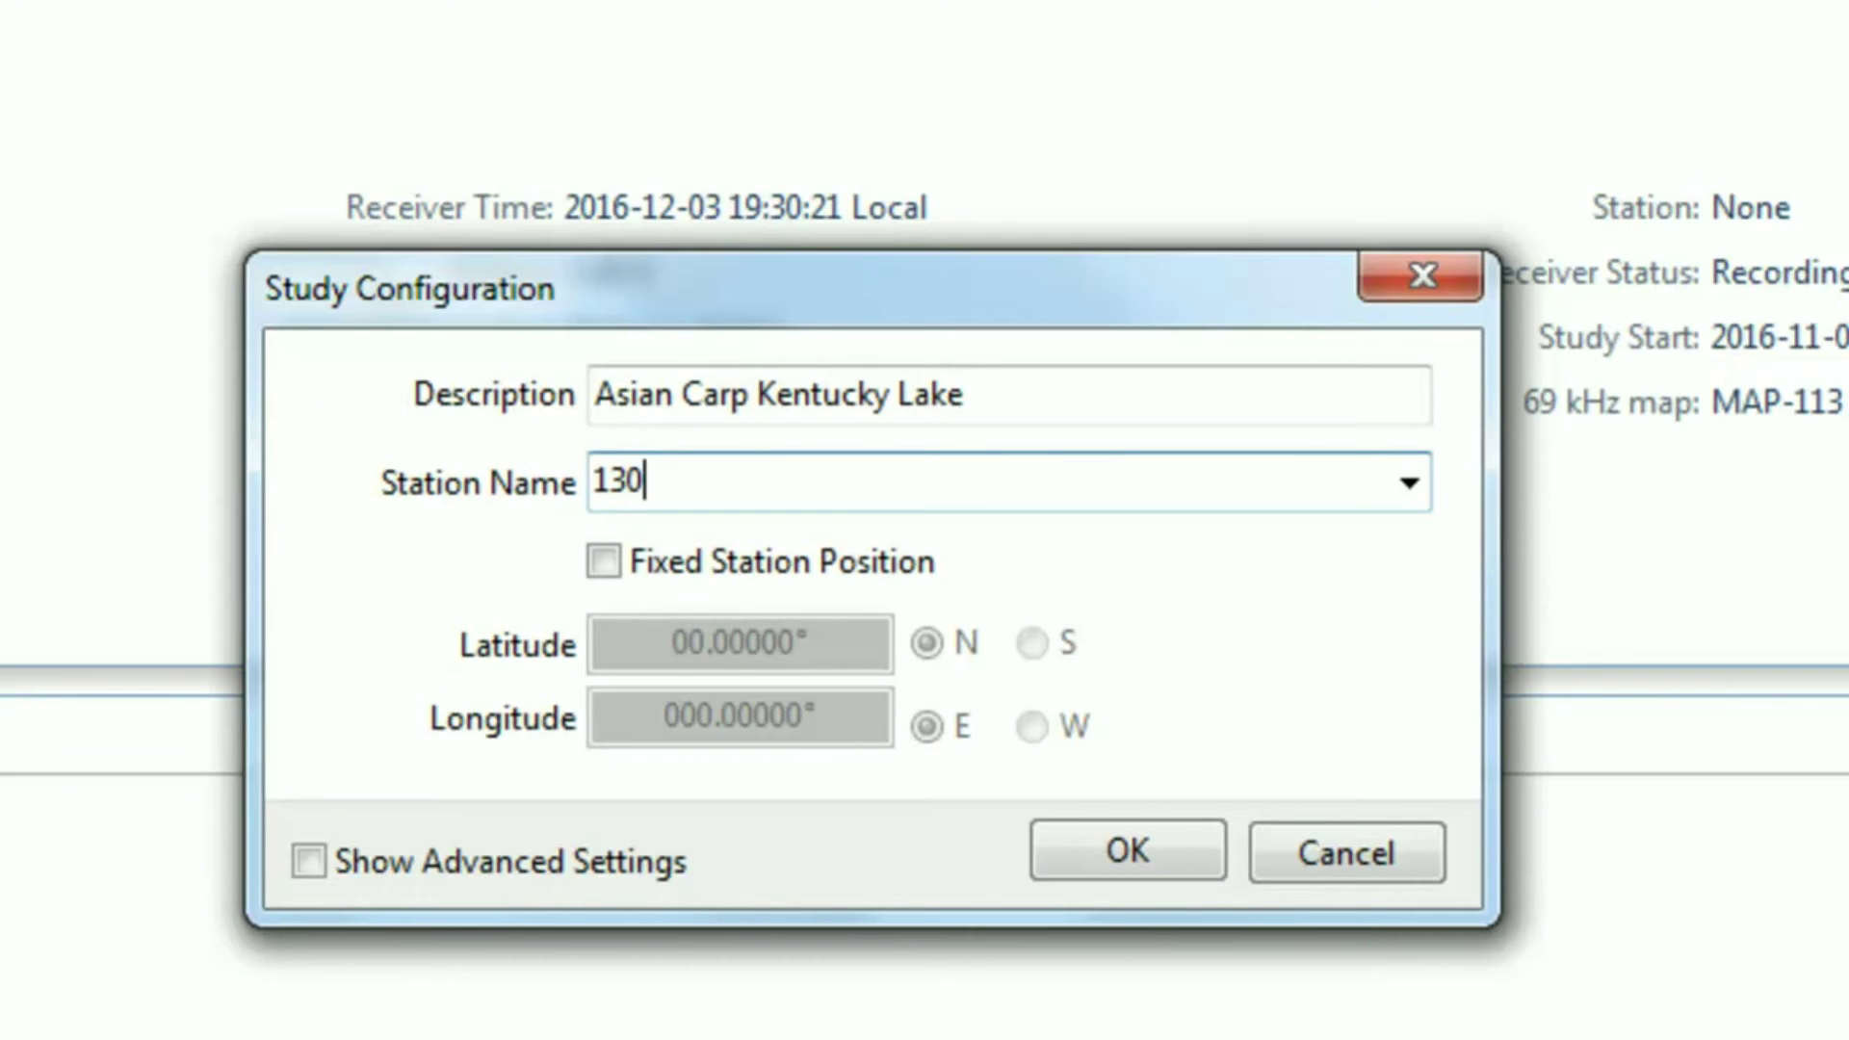
{"action": "type", "text": "681"}
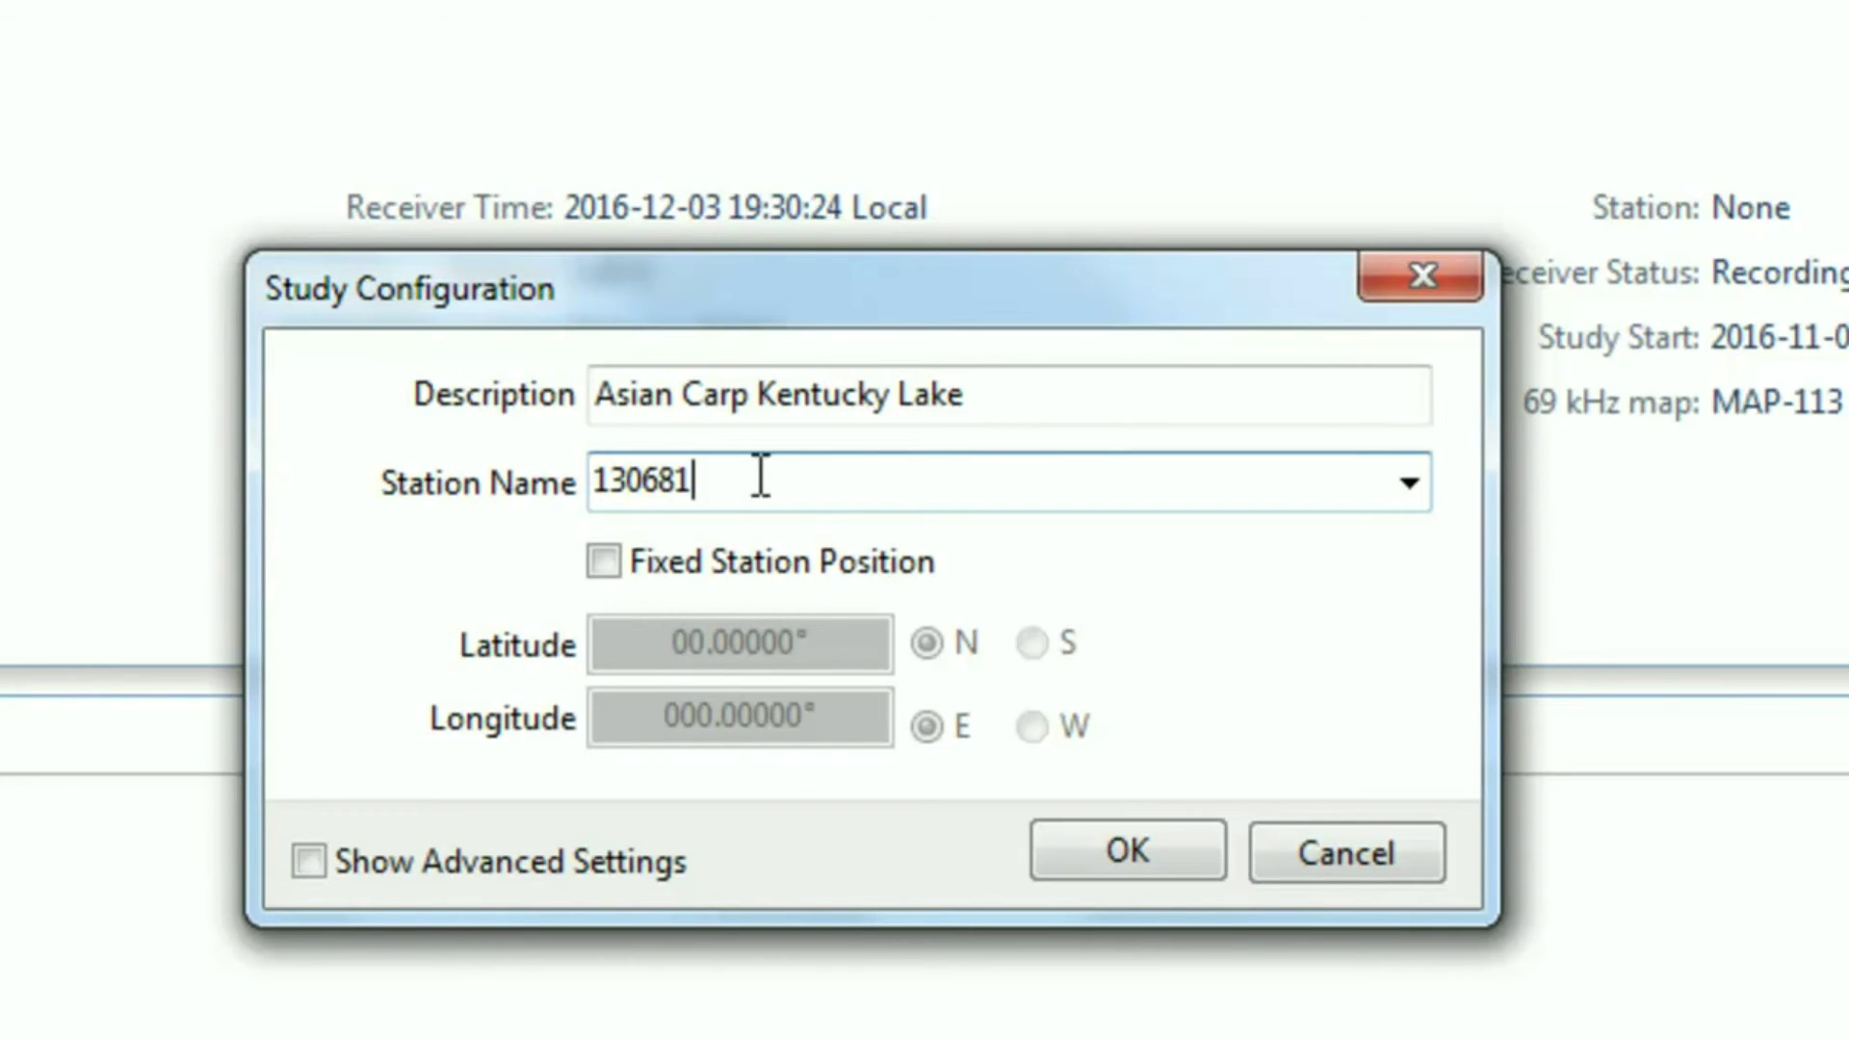
{"action": "left_click", "coordinate": [1066, 831]}
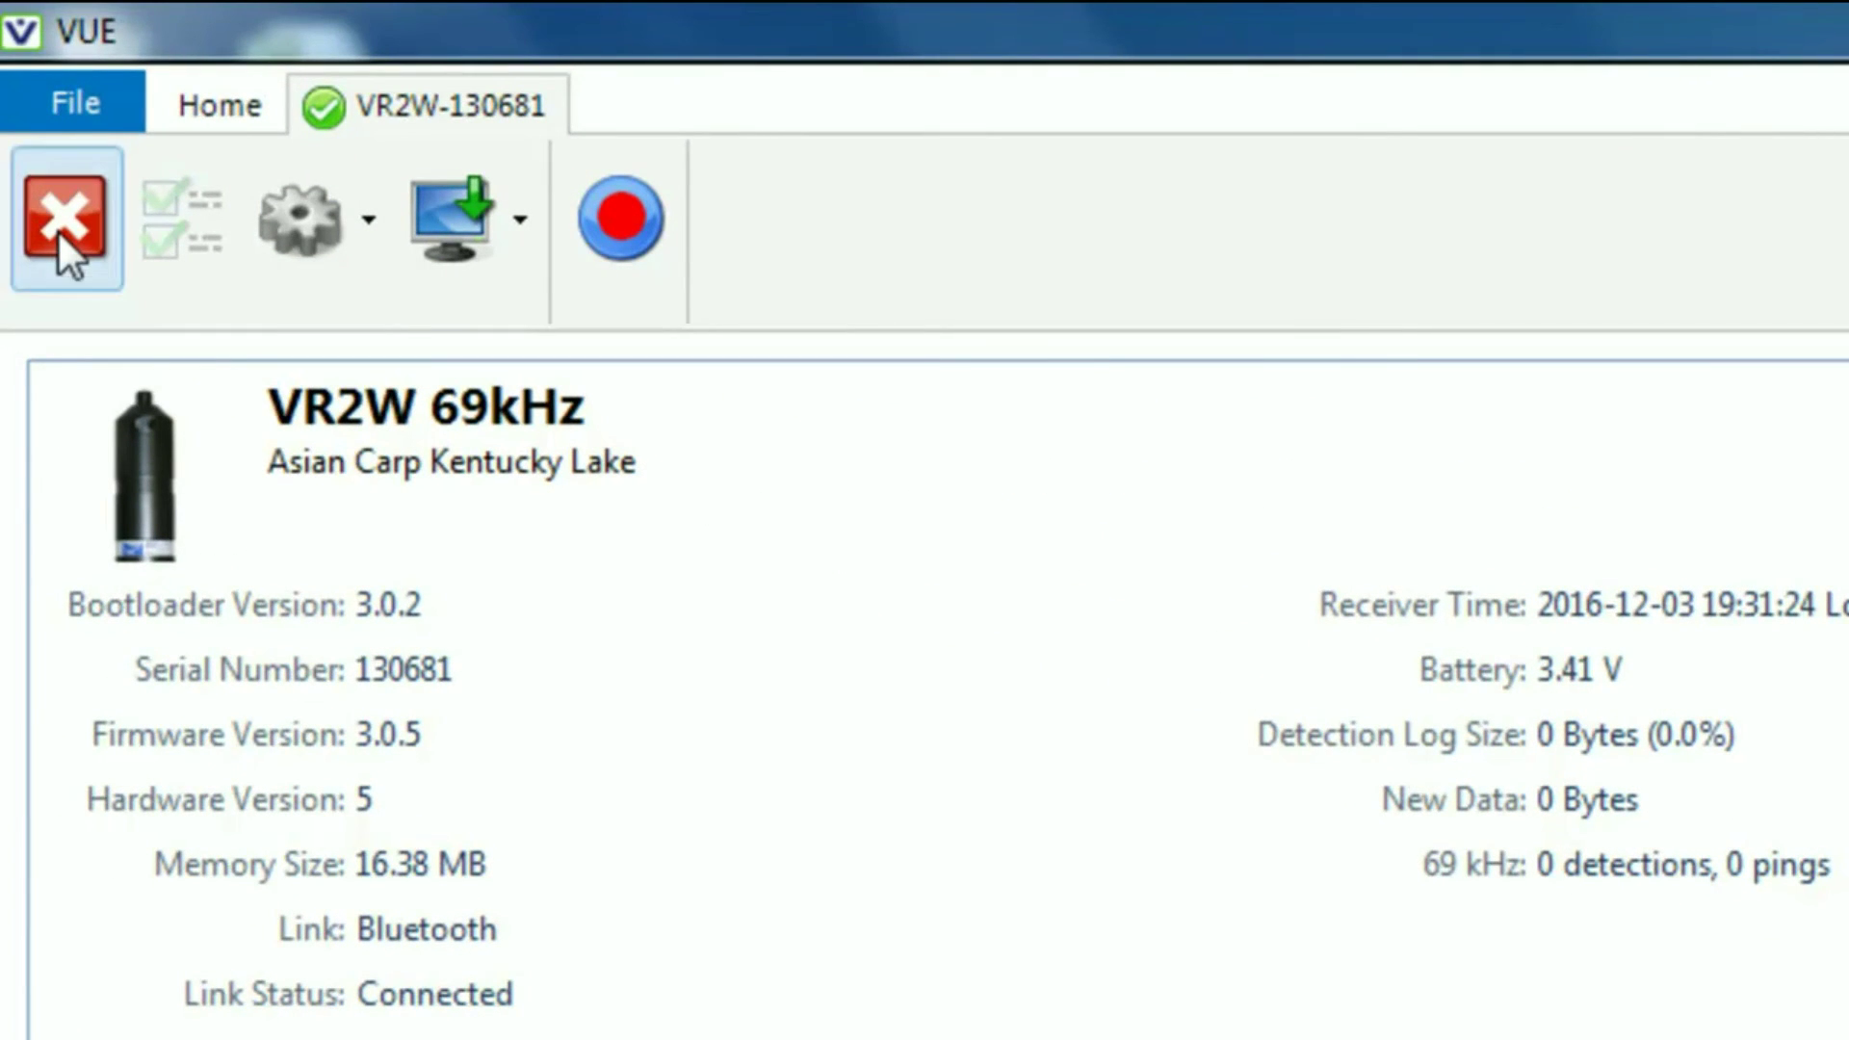
Close the VR2W-130681 receiver view and confirm disconnecting
{"action": "left_click", "coordinate": [58, 234]}
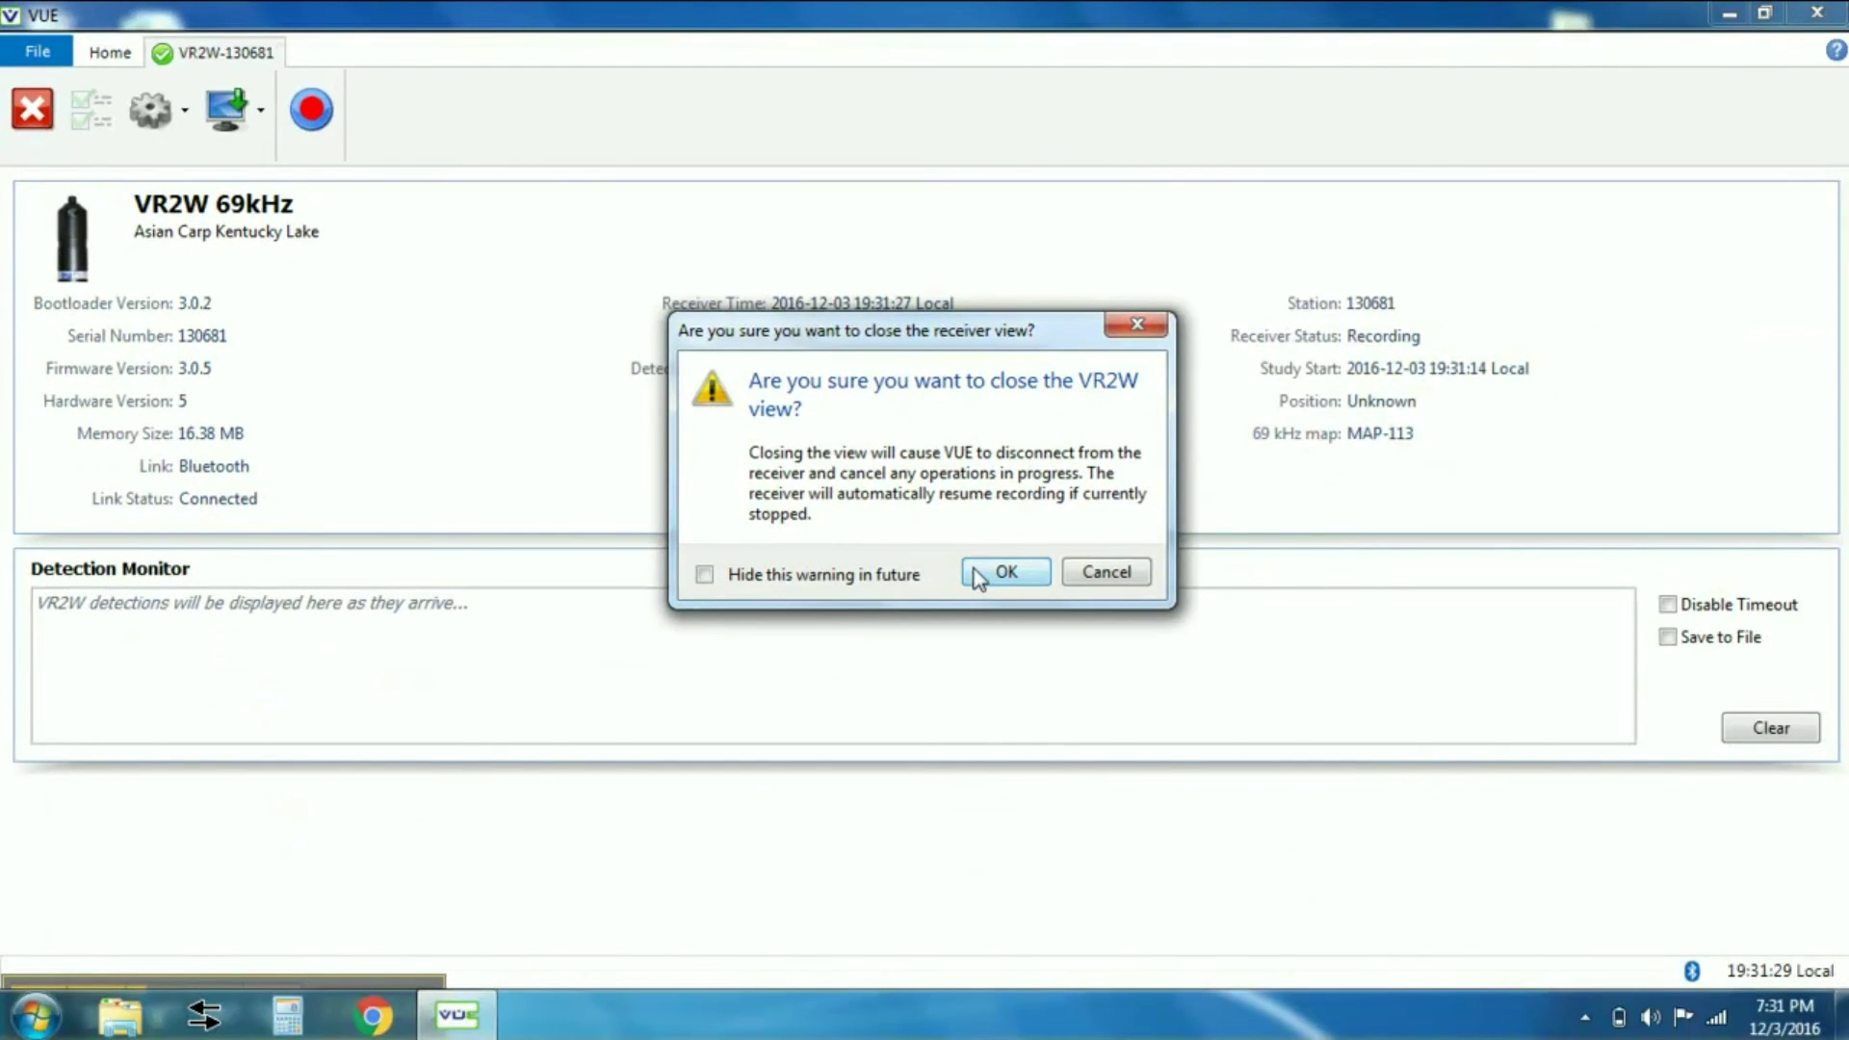
{"action": "left_click", "coordinate": [1003, 573]}
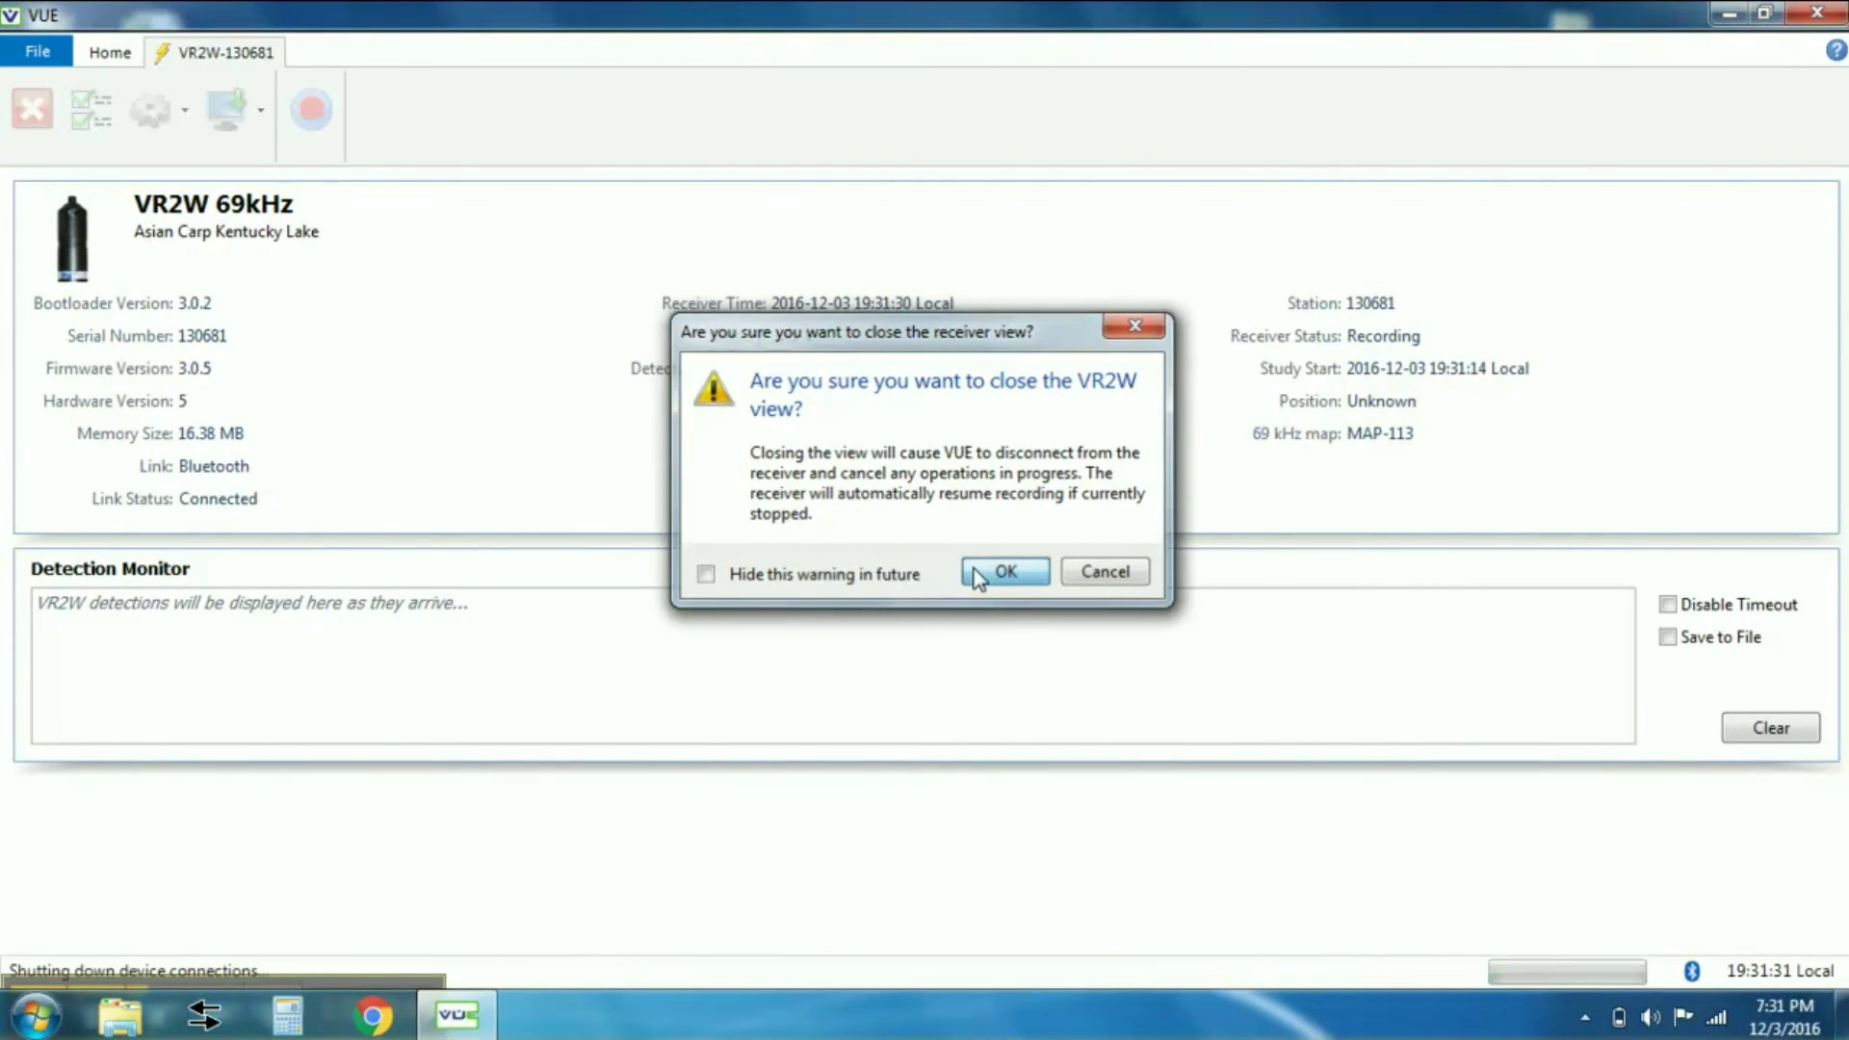